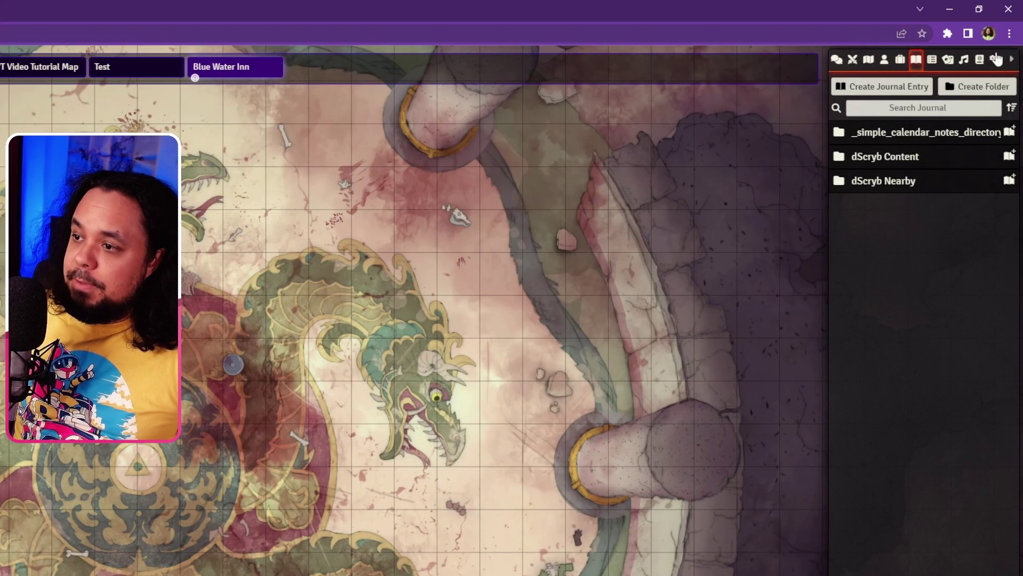
# Review the core keybindings in the control configuration, close it and focus the chat.
pyautogui.click(994, 59)
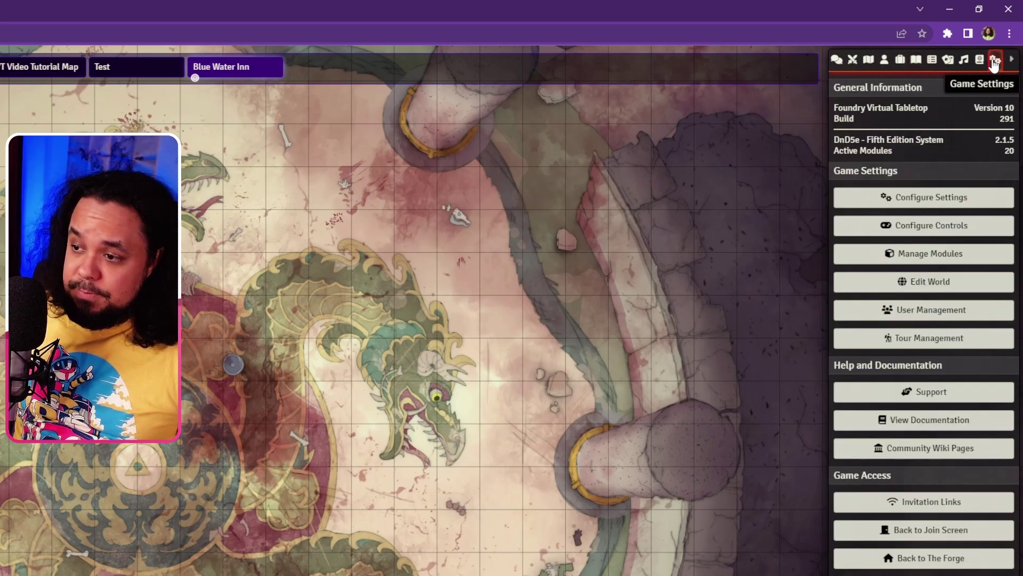
pyautogui.click(914, 224)
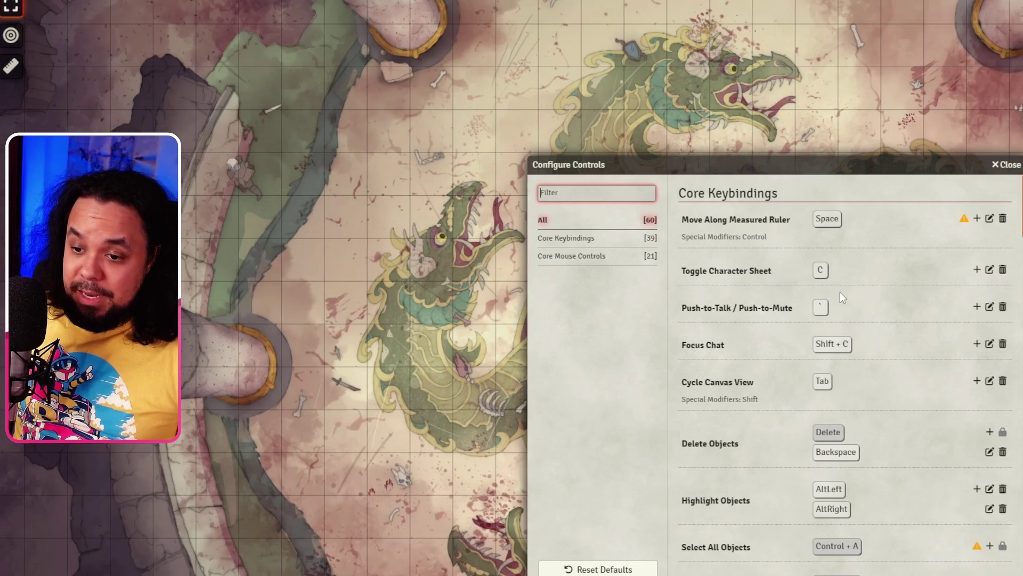
pyautogui.scroll(-2, 823, 269)
pyautogui.scroll(-4, 773, 271)
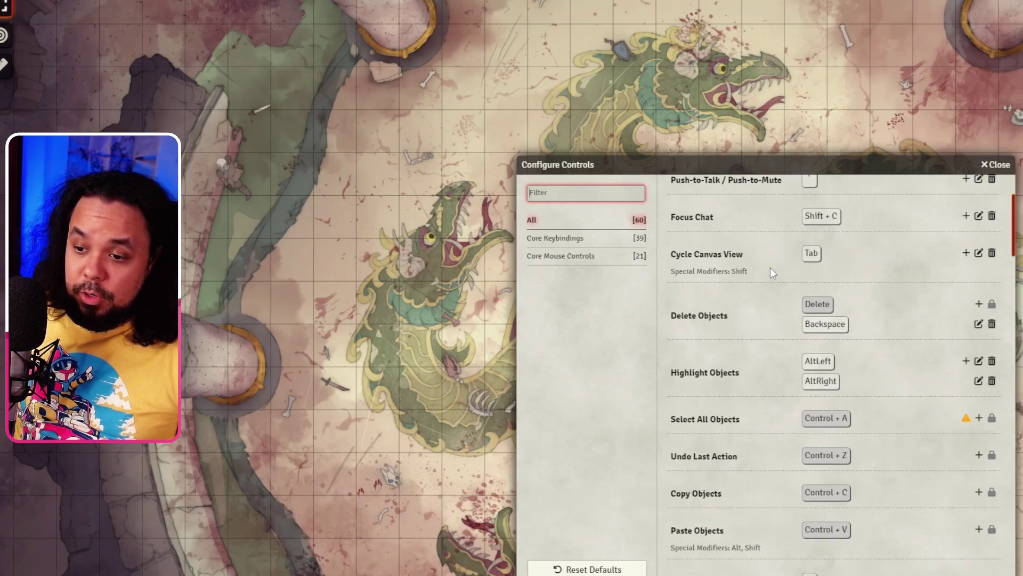
pyautogui.scroll(4, 771, 267)
pyautogui.scroll(3, 769, 267)
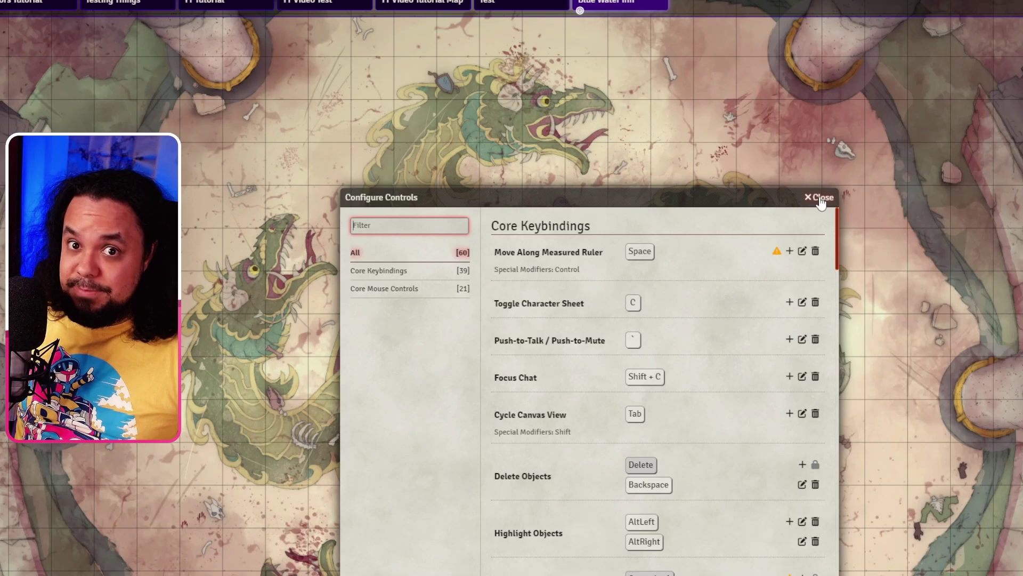
pyautogui.click(821, 199)
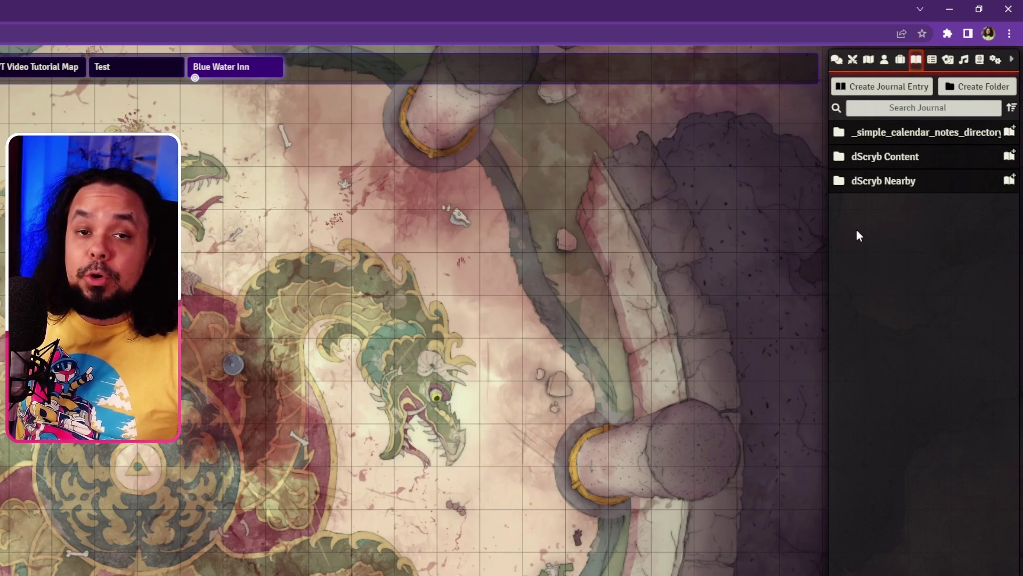
pyautogui.hotkey('shift', 'c')
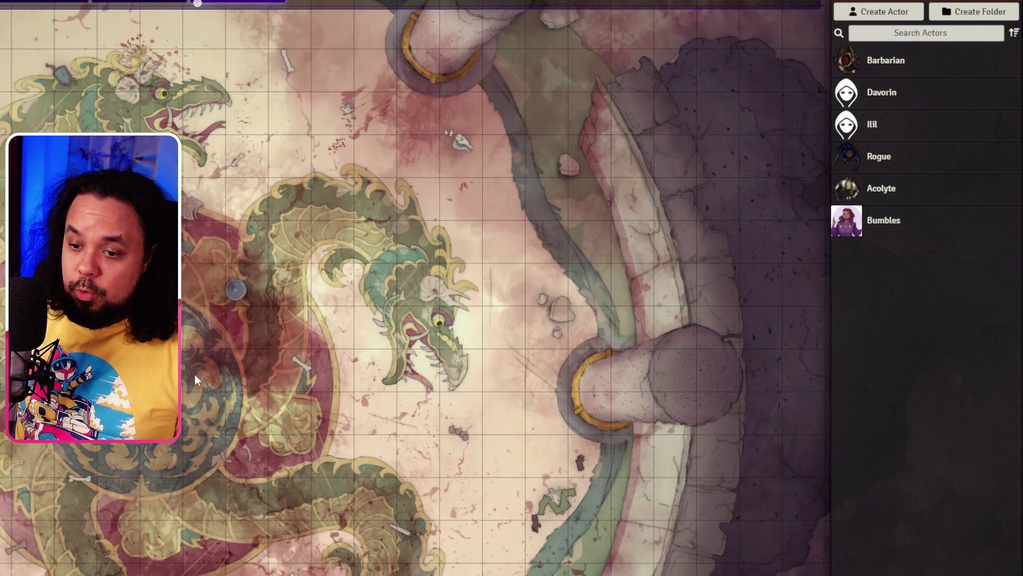
# Place the Rogue actor on the map at the edge of the central round emblem and toggle its character sheet.
pyautogui.moveTo(876, 153); pyautogui.dragTo(199, 375)
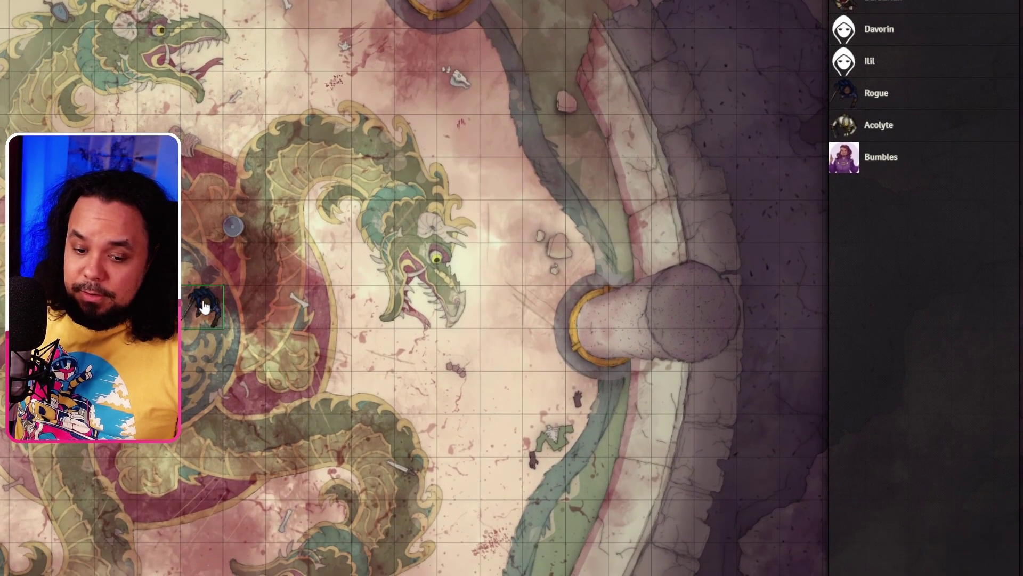
pyautogui.click(205, 308)
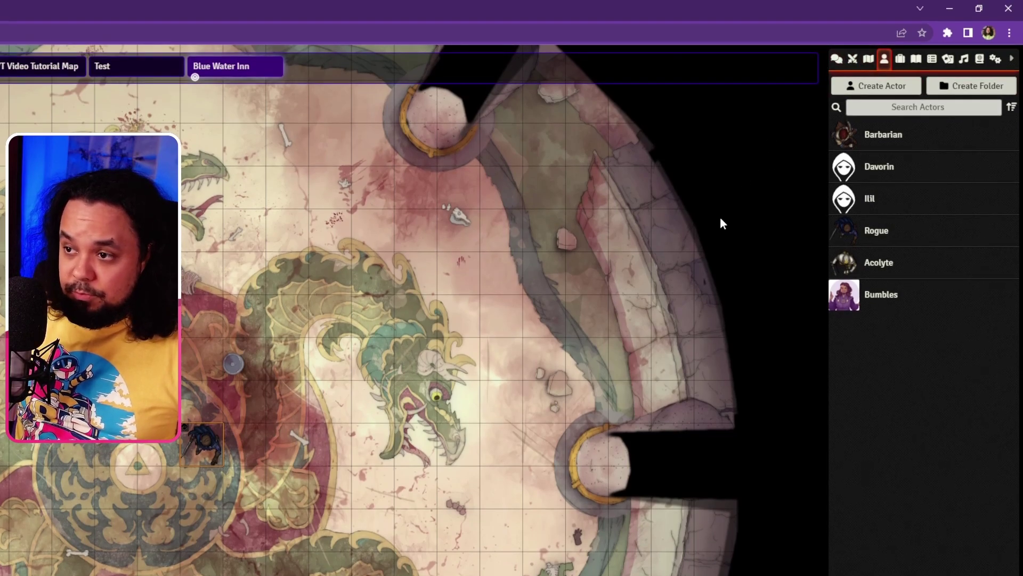
pyautogui.press('c')
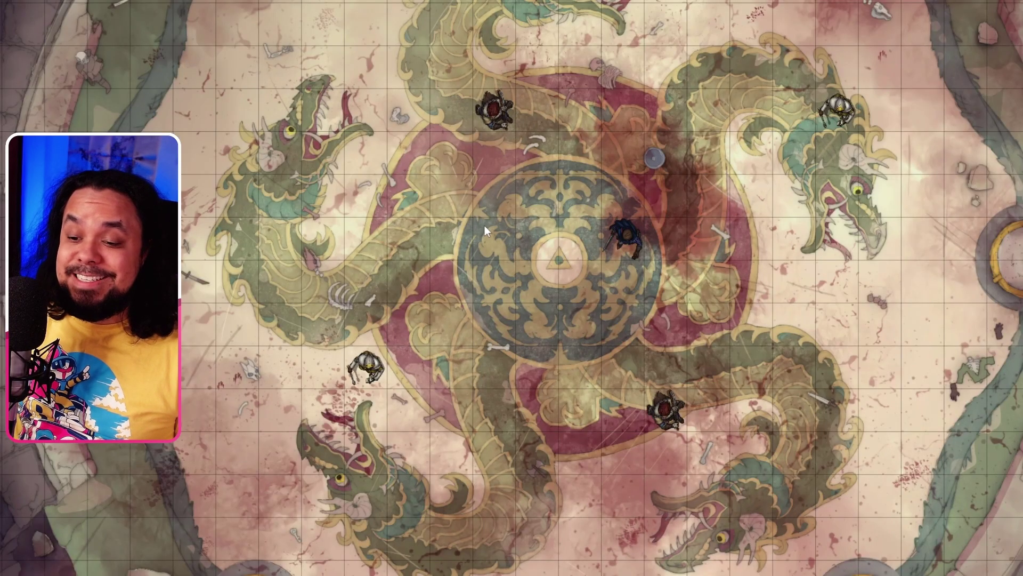
# Cycle the canvas view through the tokens on the map, centring on each one in turn.
pyautogui.press('Tab')
pyautogui.press('Tab')
pyautogui.press('Tab')
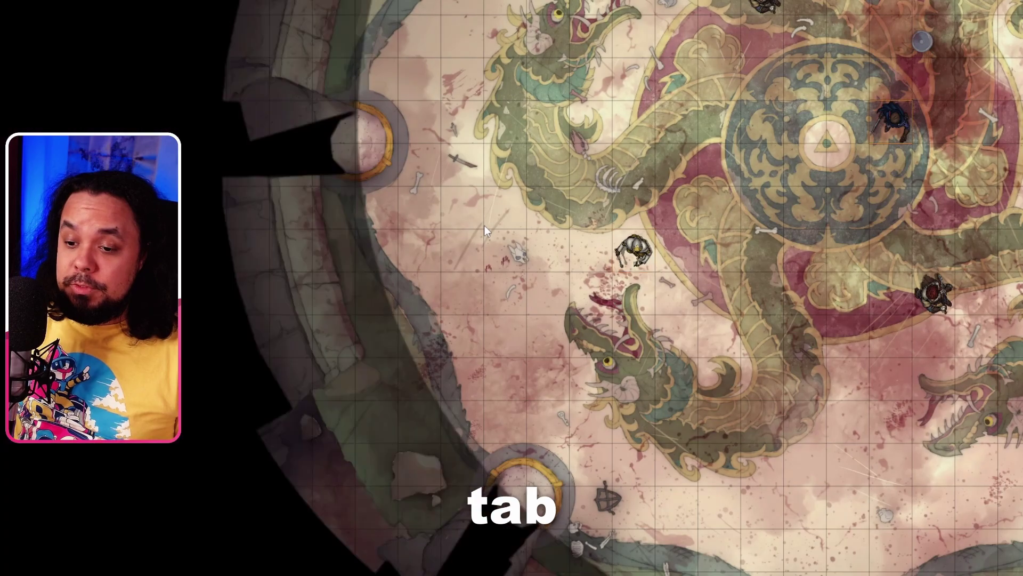
pyautogui.press('Tab')
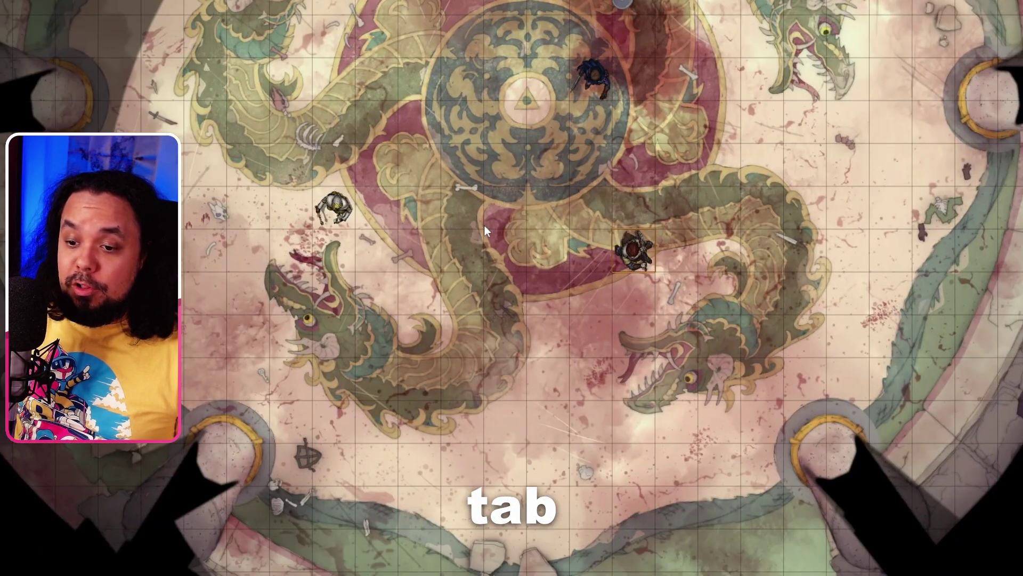
pyautogui.press('Tab')
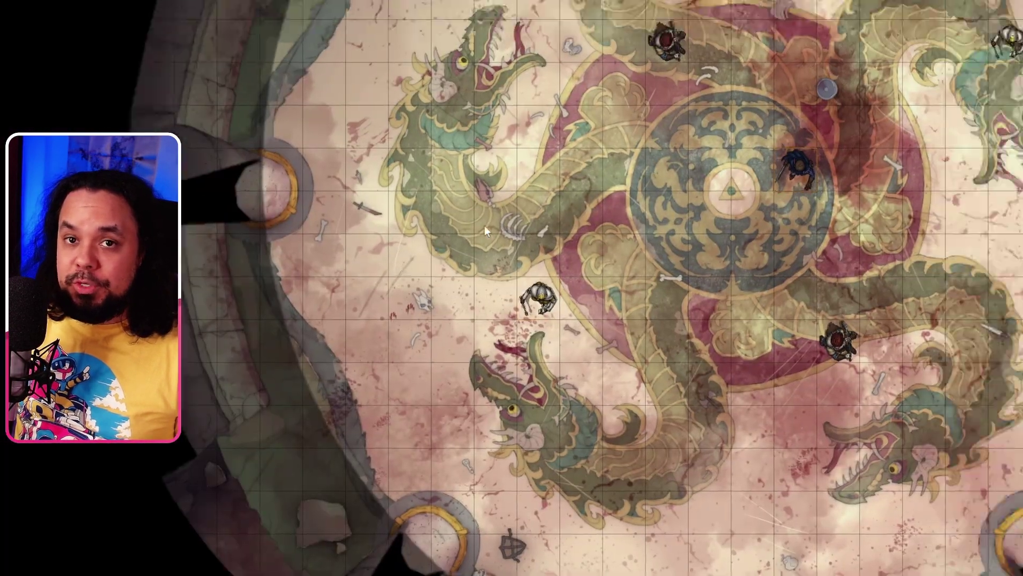
pyautogui.press('Tab')
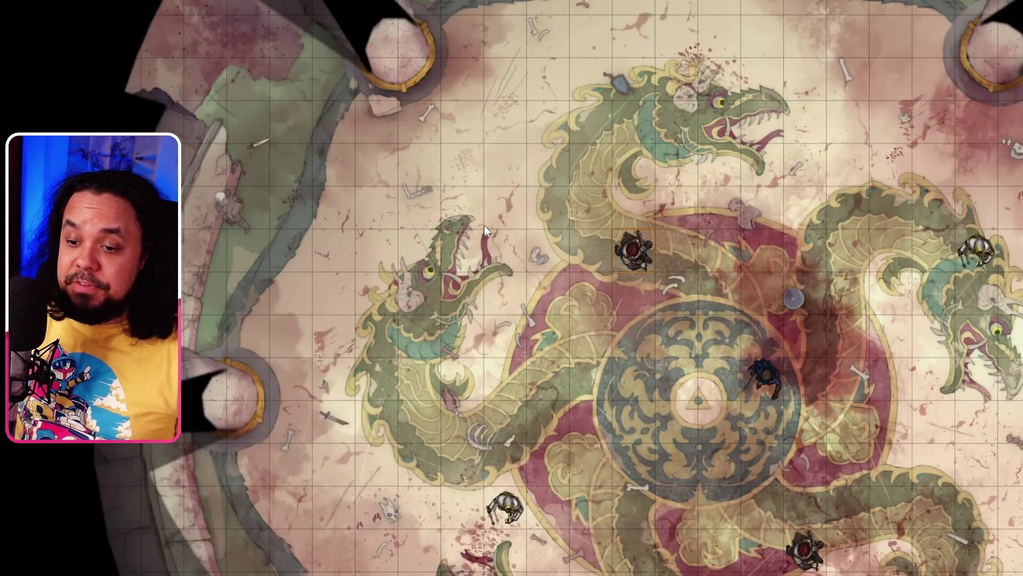
pyautogui.press('Tab')
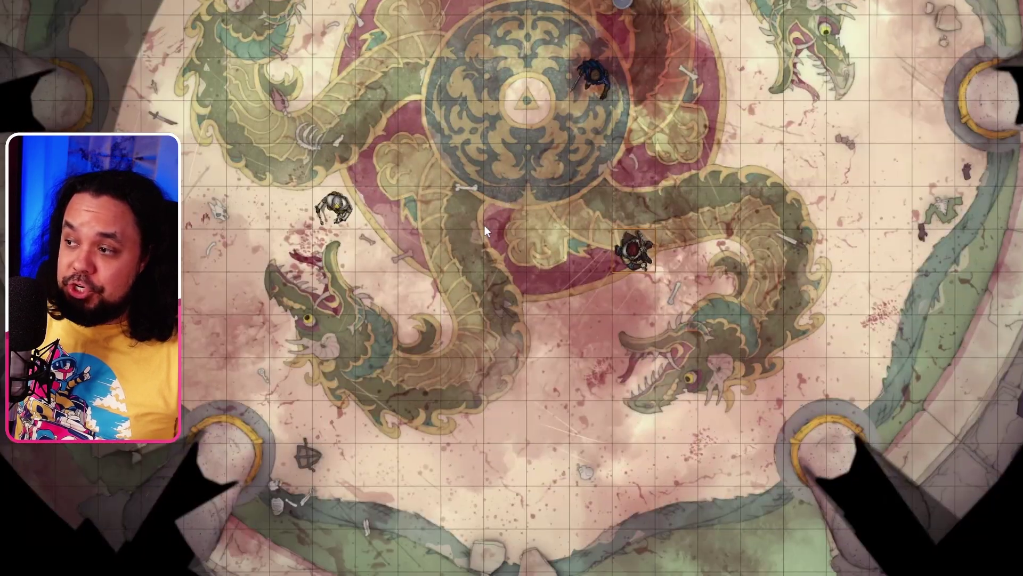
pyautogui.press('Tab')
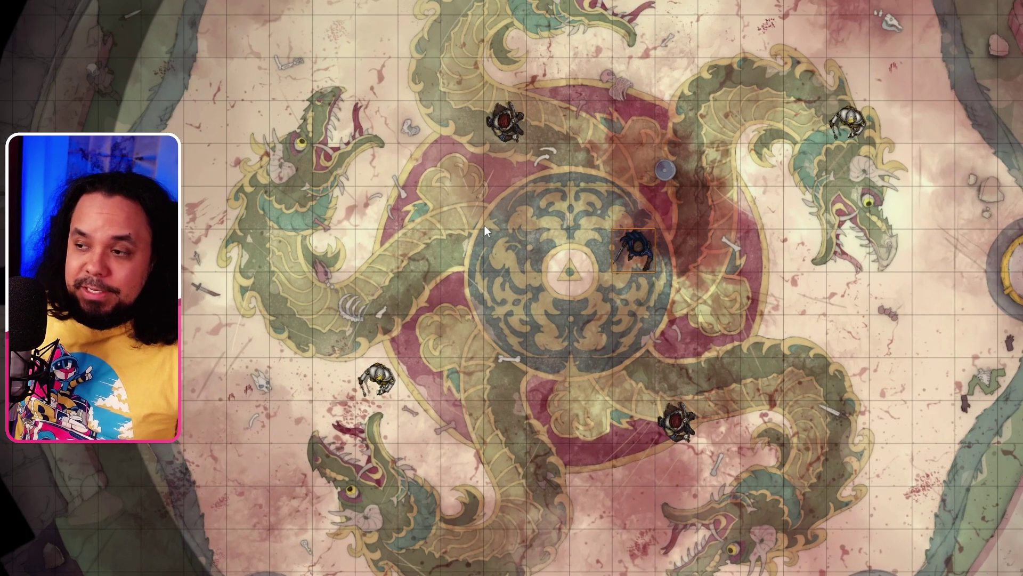
pyautogui.click(490, 246)
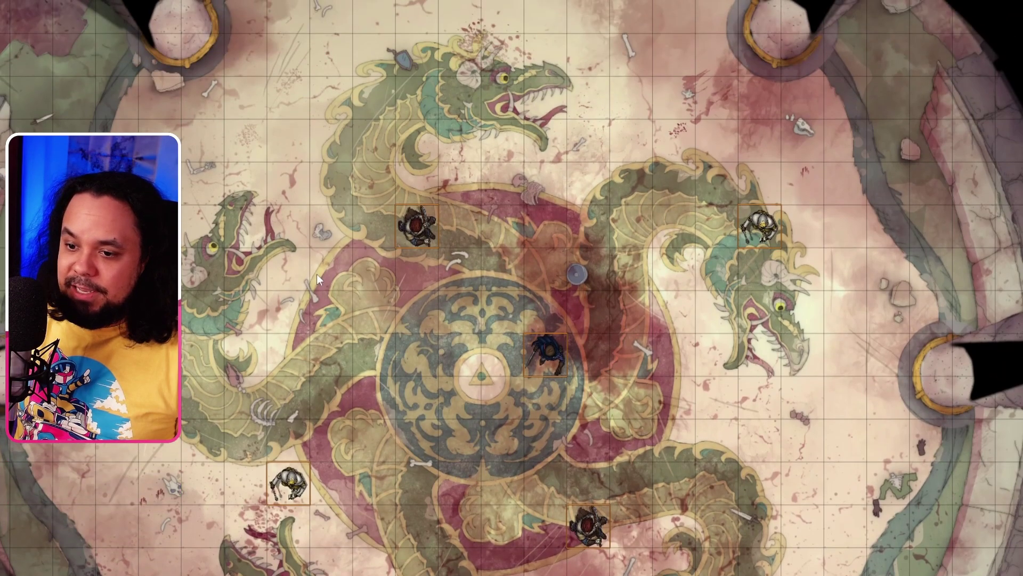
# Select the northern Barbarian, the Rogue and the northeastern Acolyte tokens together, move them one square left and release the selection.
pyautogui.click(302, 295)
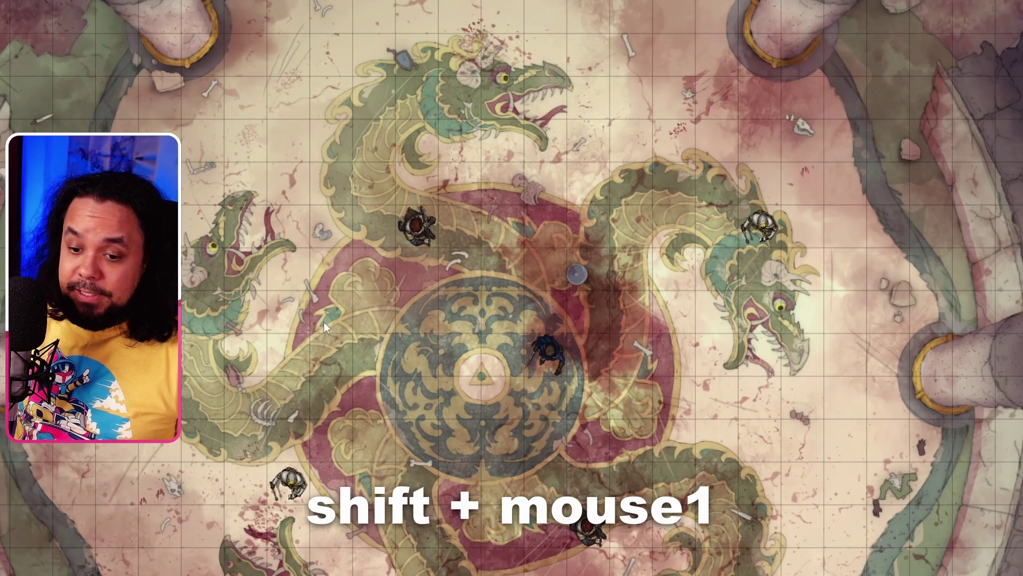
pyautogui.keyDown('shift'); pyautogui.click(417, 225); pyautogui.keyUp('shift')
pyautogui.keyDown('shift'); pyautogui.click(549, 353); pyautogui.keyUp('shift')
pyautogui.keyDown('shift'); pyautogui.click(762, 230); pyautogui.keyUp('shift')
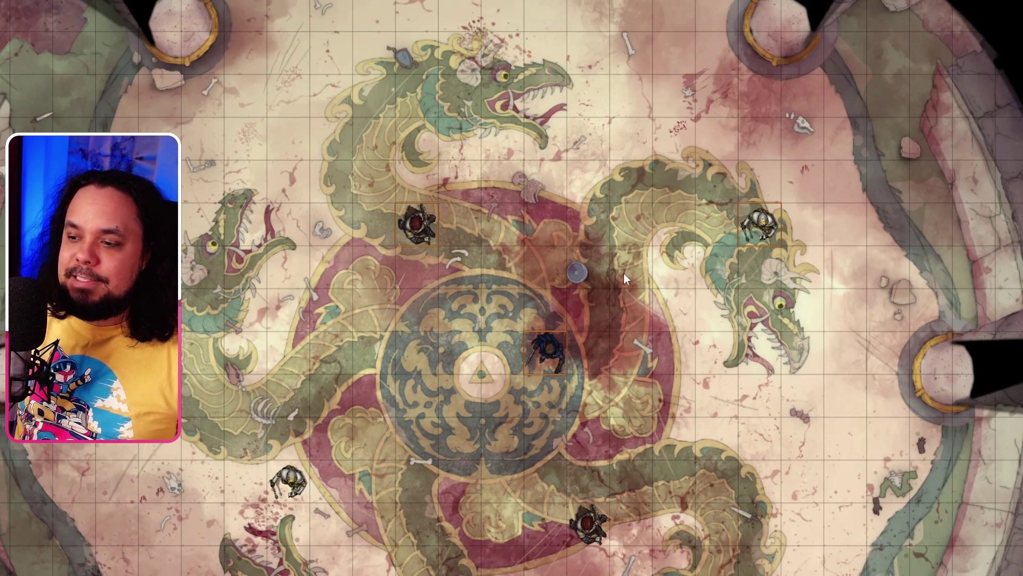
pyautogui.moveTo(557, 348); pyautogui.dragTo(501, 346)
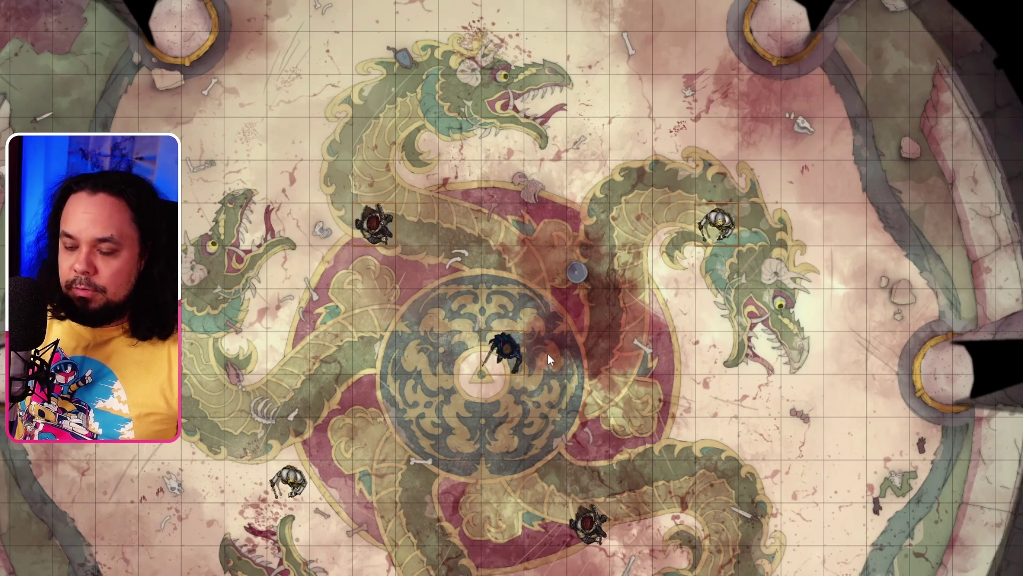
pyautogui.press('Escape')
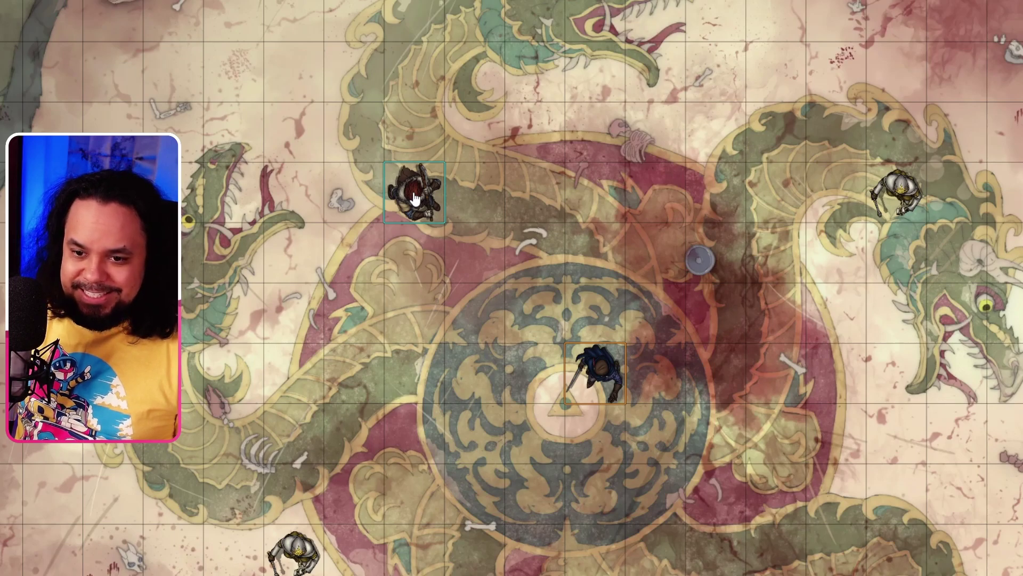
# Inspect the inventory, spellbook and features on the Rogue's character sheet, close it and select the northern Barbarian token.
pyautogui.click(415, 198)
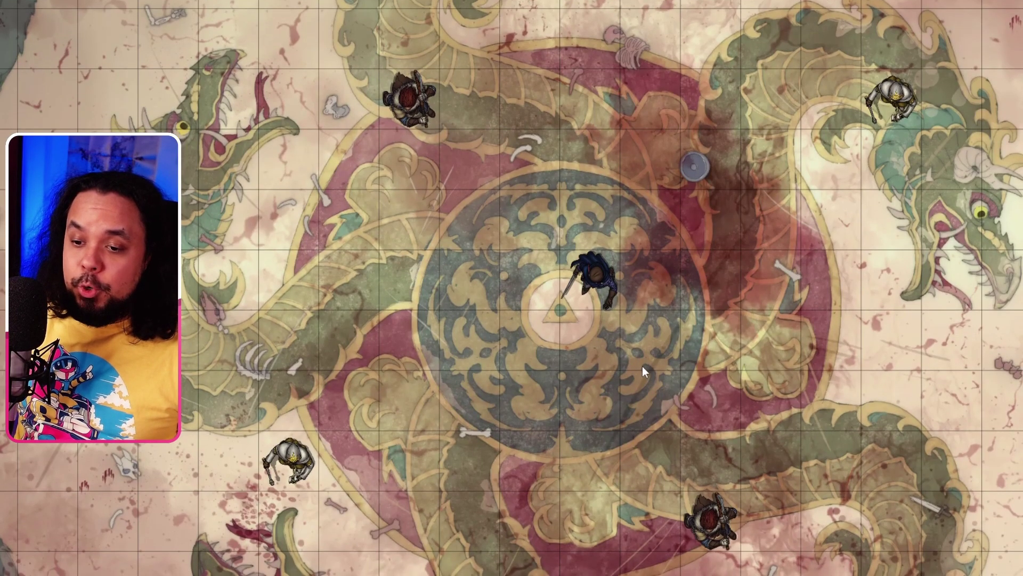
pyautogui.doubleClick(589, 274)
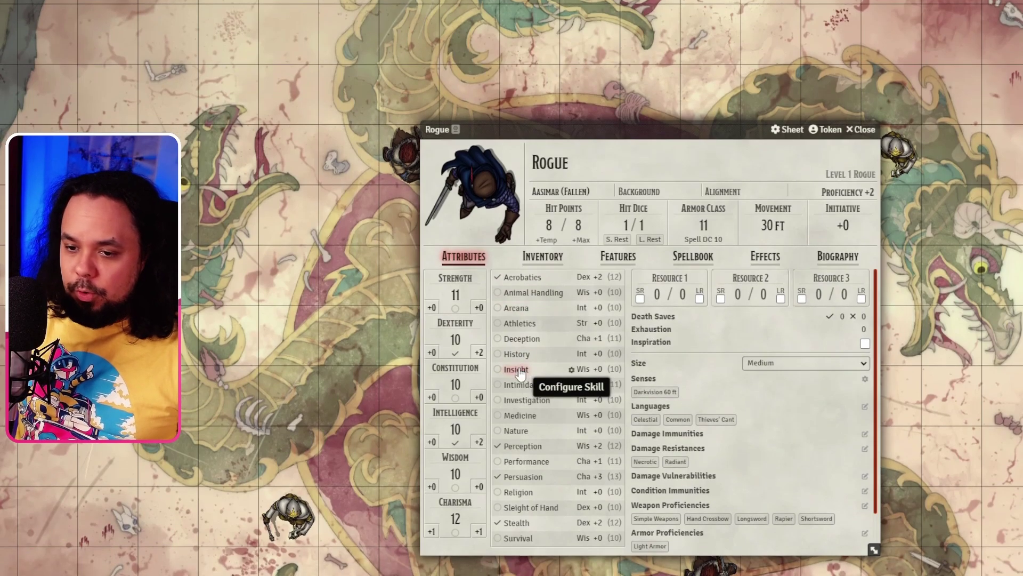
pyautogui.click(543, 256)
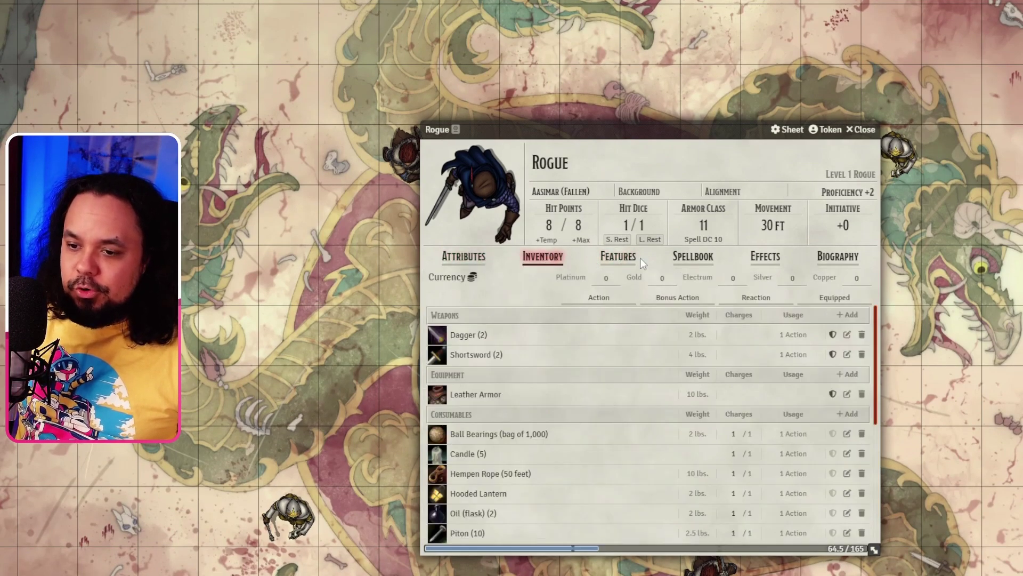
pyautogui.click(702, 258)
pyautogui.click(618, 257)
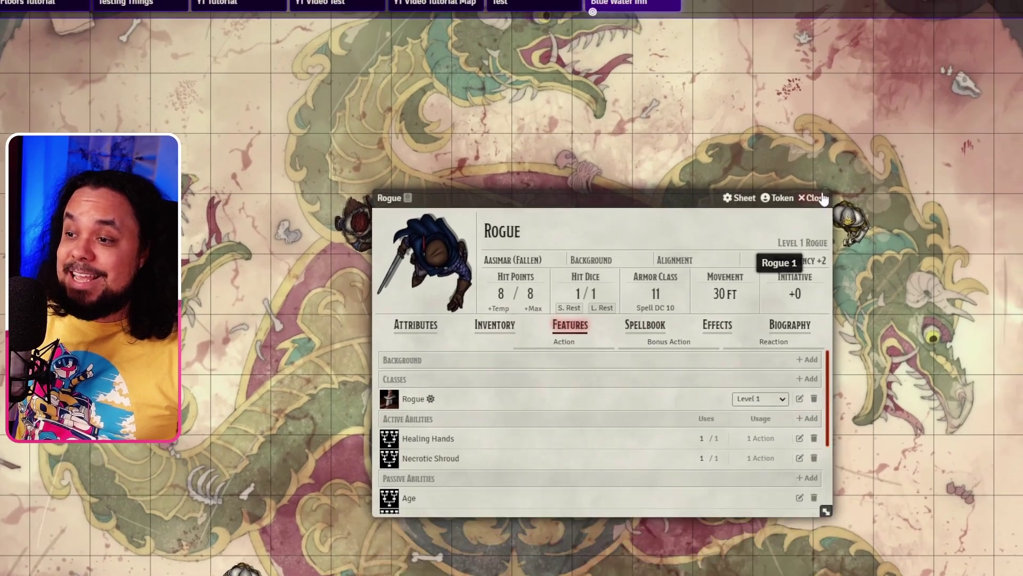
pyautogui.click(823, 198)
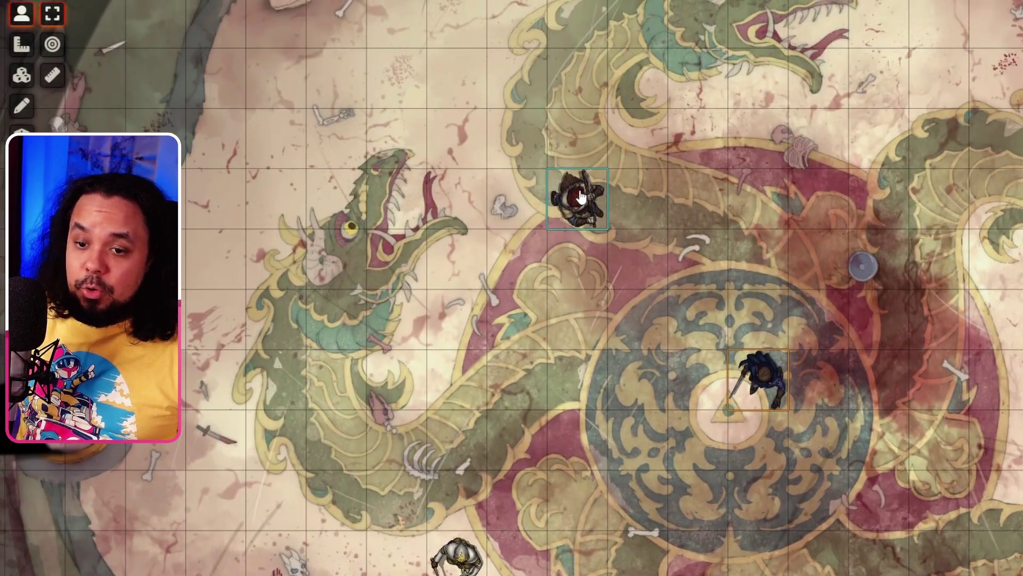
pyautogui.doubleClick(581, 198)
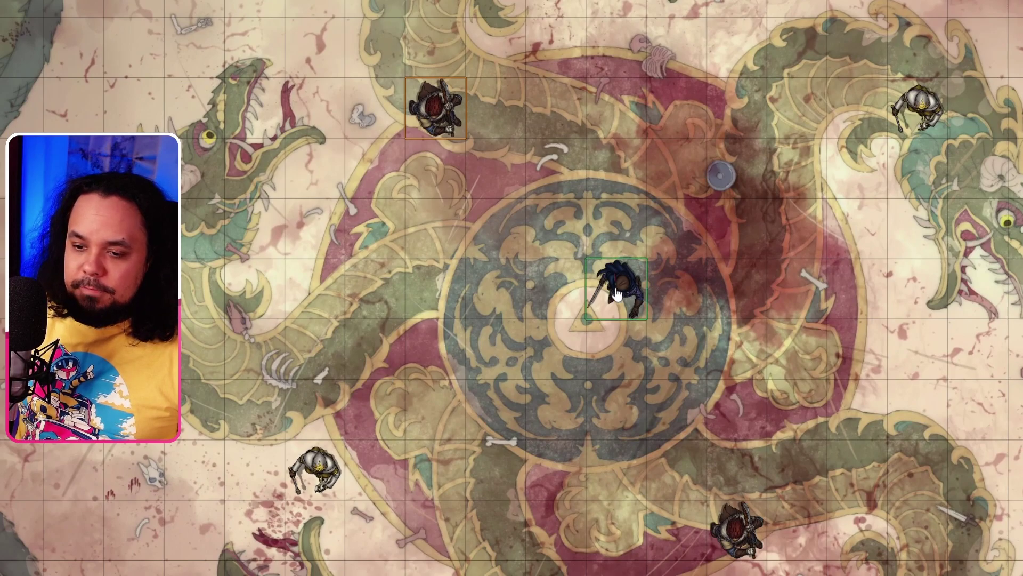
# Set the Rogue token's elevation to 20 ft.
pyautogui.rightClick(615, 293)
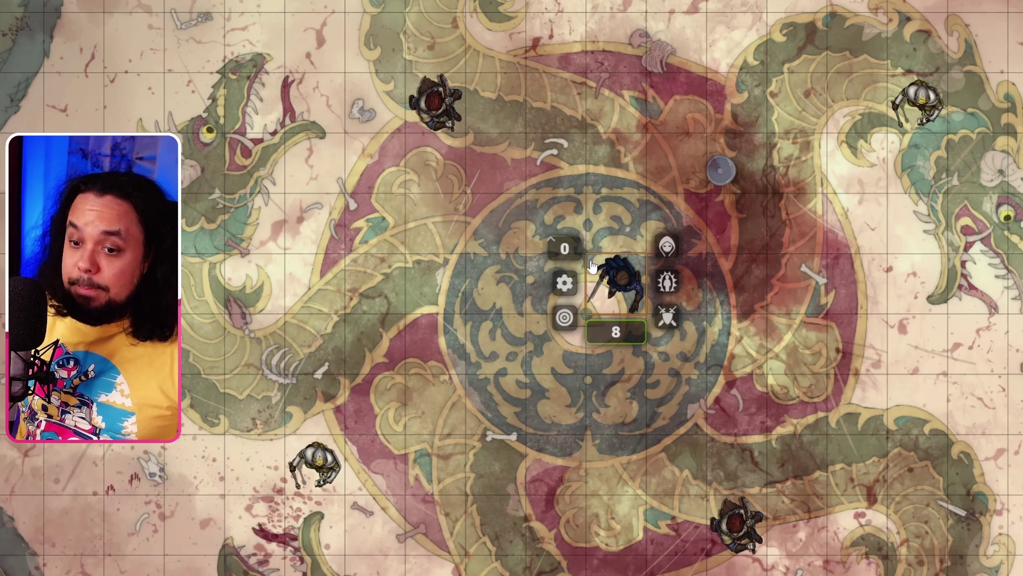
pyautogui.click(566, 246)
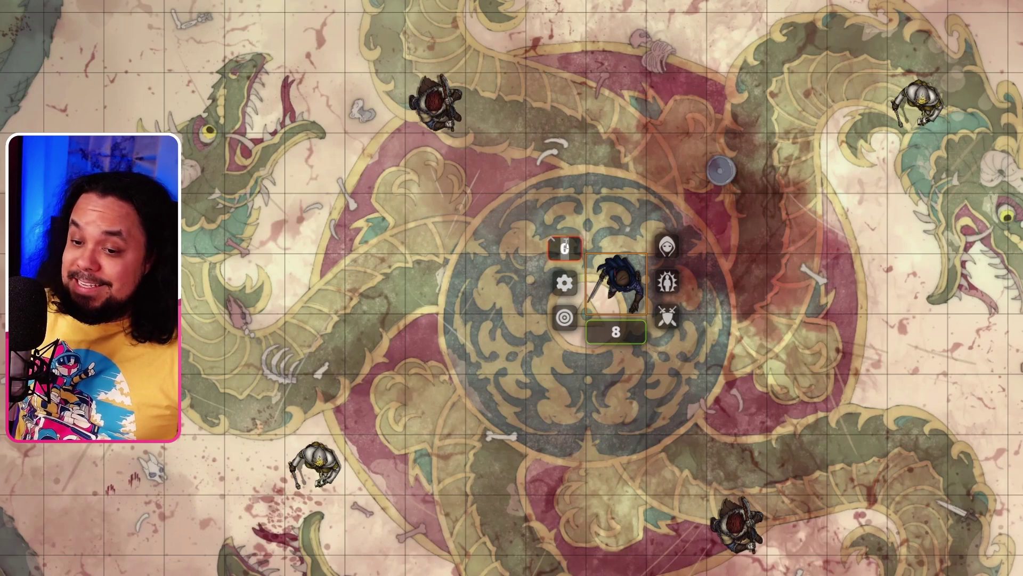
pyautogui.write('20')
pyautogui.press('Return')
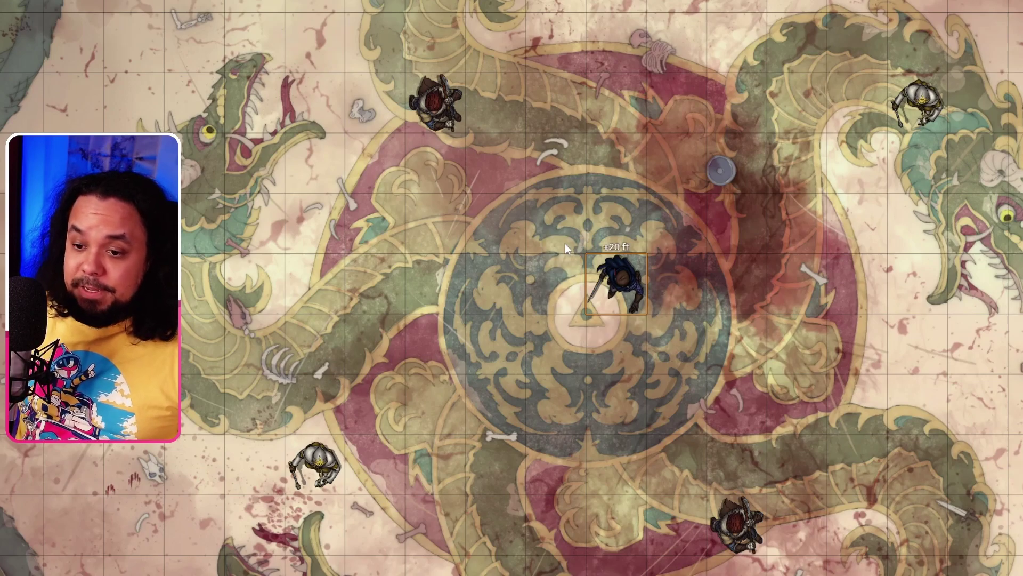
pyautogui.scroll(10, 613, 263)
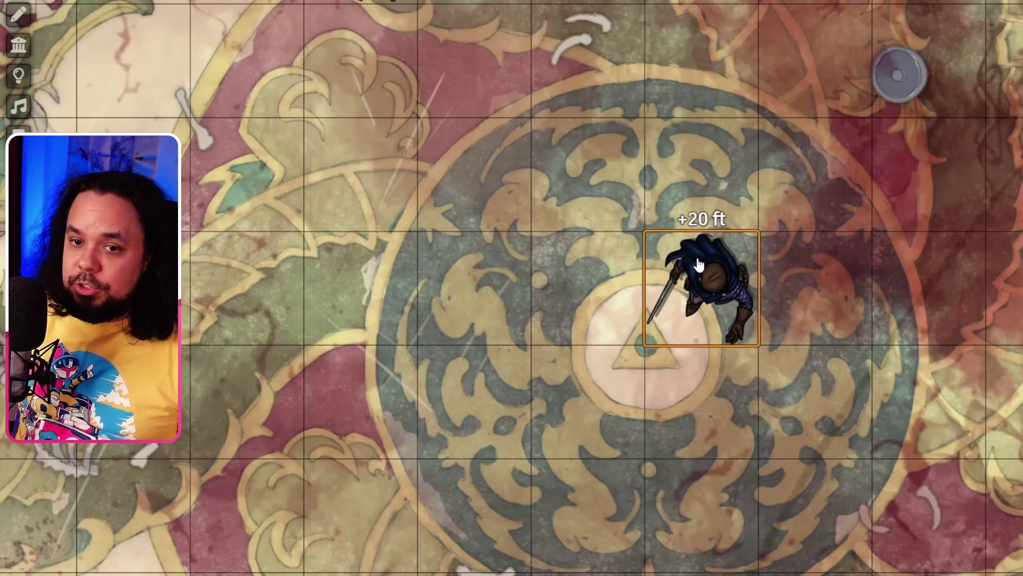
# Reset the Rogue token's elevation to 0 ft.
pyautogui.doubleClick(699, 265)
pyautogui.press('Escape')
pyautogui.rightClick(702, 277)
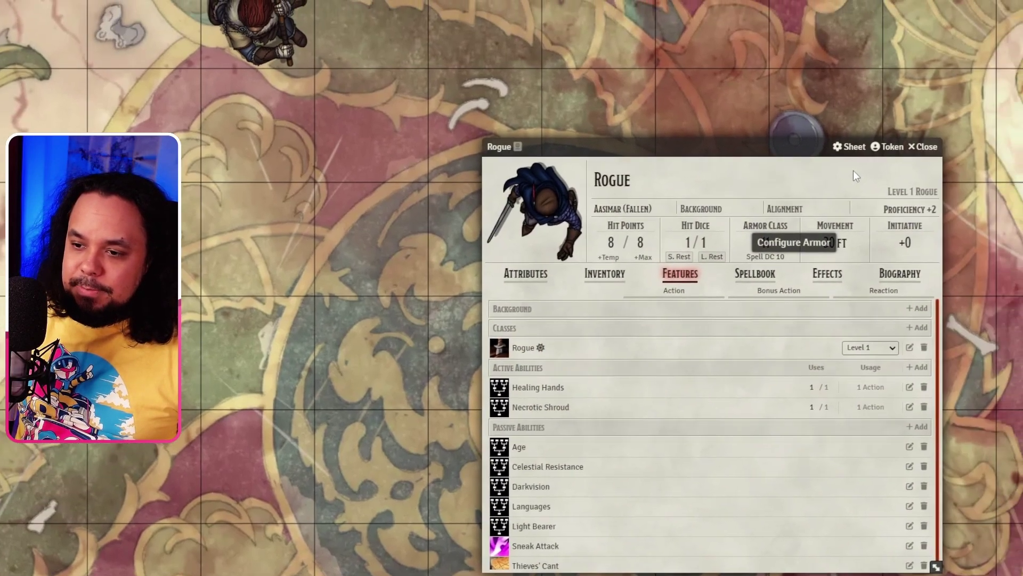
pyautogui.click(419, 319)
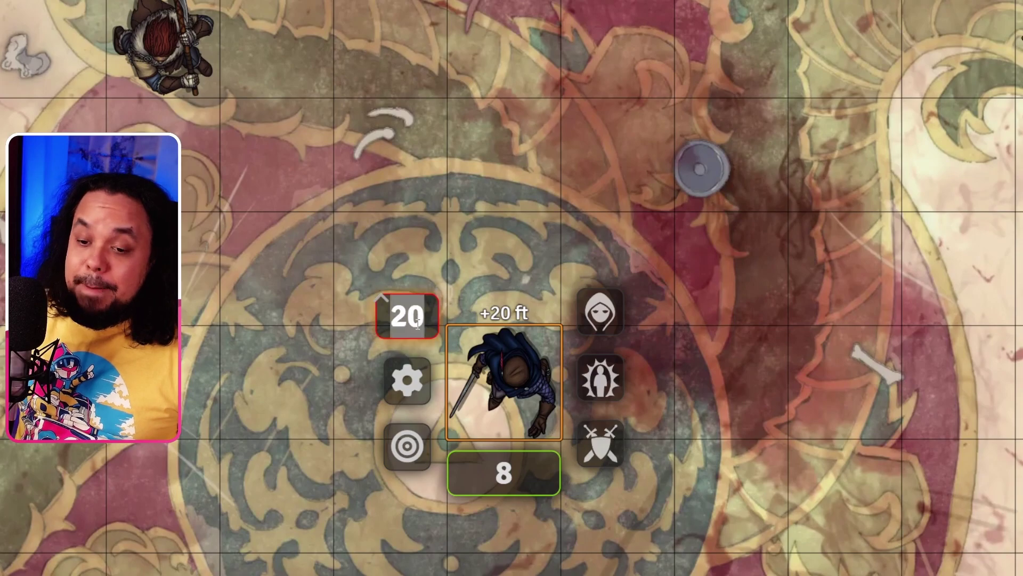
pyautogui.write('0')
pyautogui.press('Return')
# View the identity settings in the Rogue's token configuration and close it without changes.
pyautogui.scroll(-7, 617, 381)
pyautogui.rightClick(550, 376)
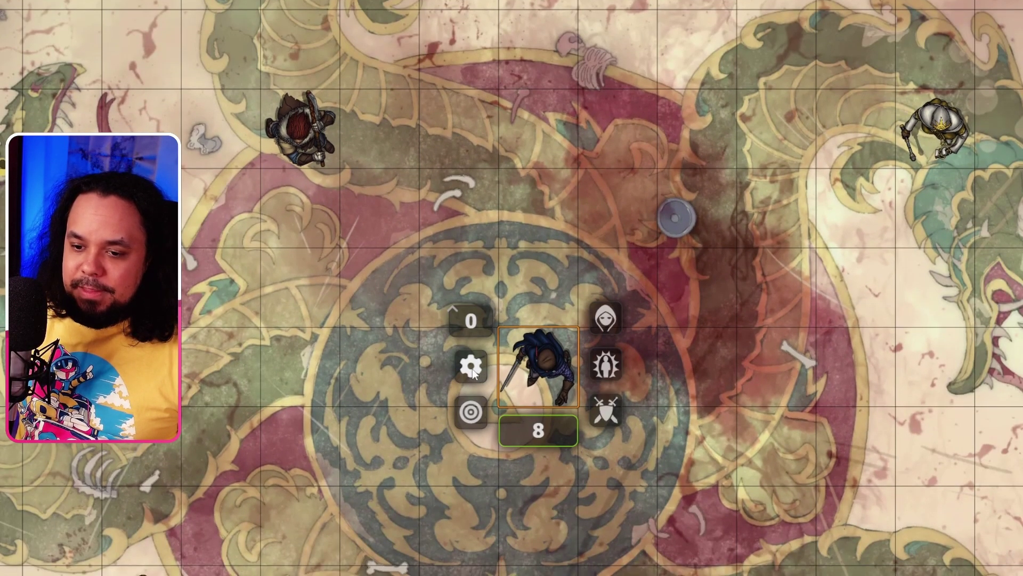
pyautogui.click(471, 368)
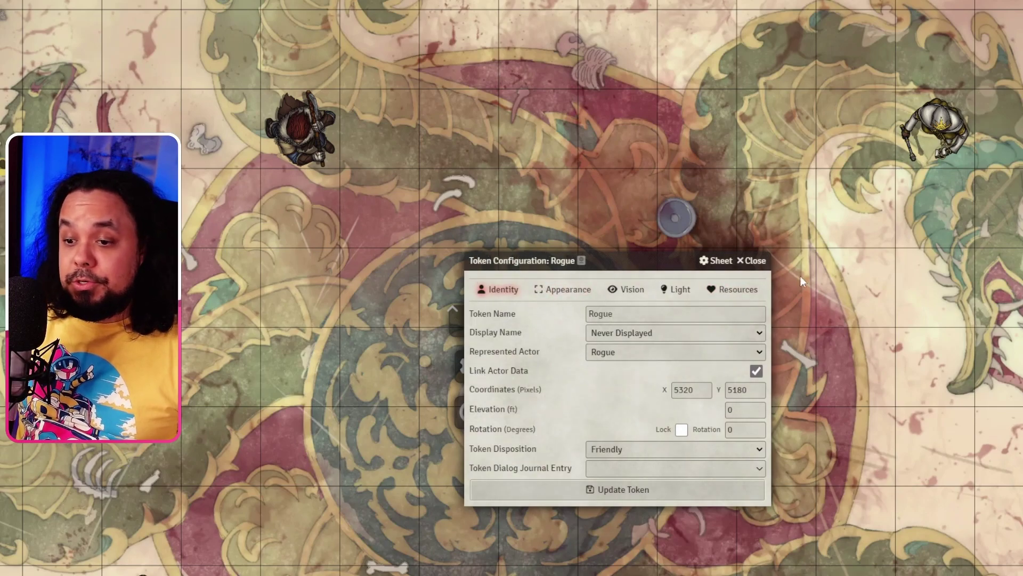
pyautogui.click(759, 262)
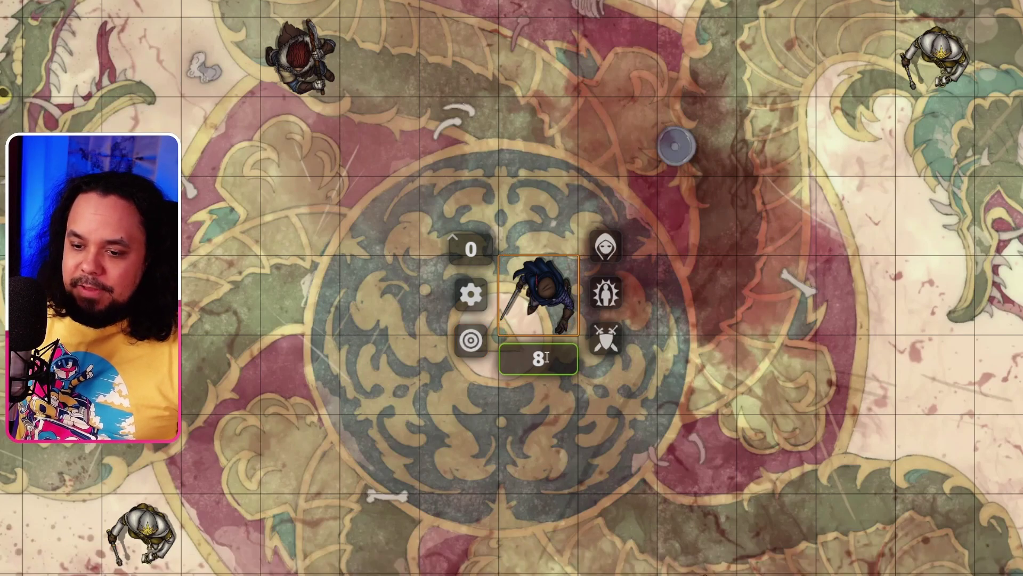
# Apply a relative change of -2 to the Rogue token's hit point bar.
pyautogui.click(547, 357)
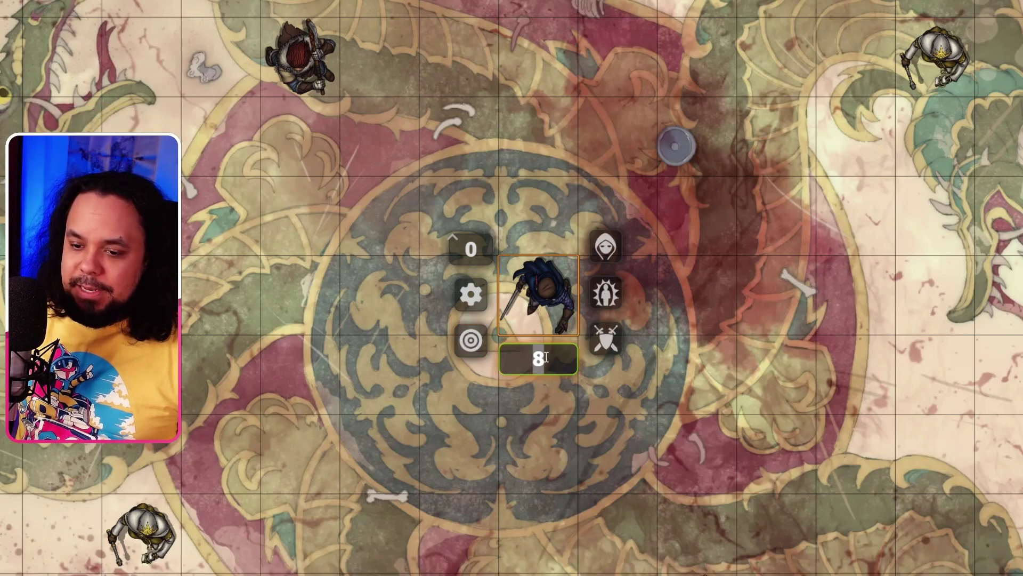
pyautogui.write('-2')
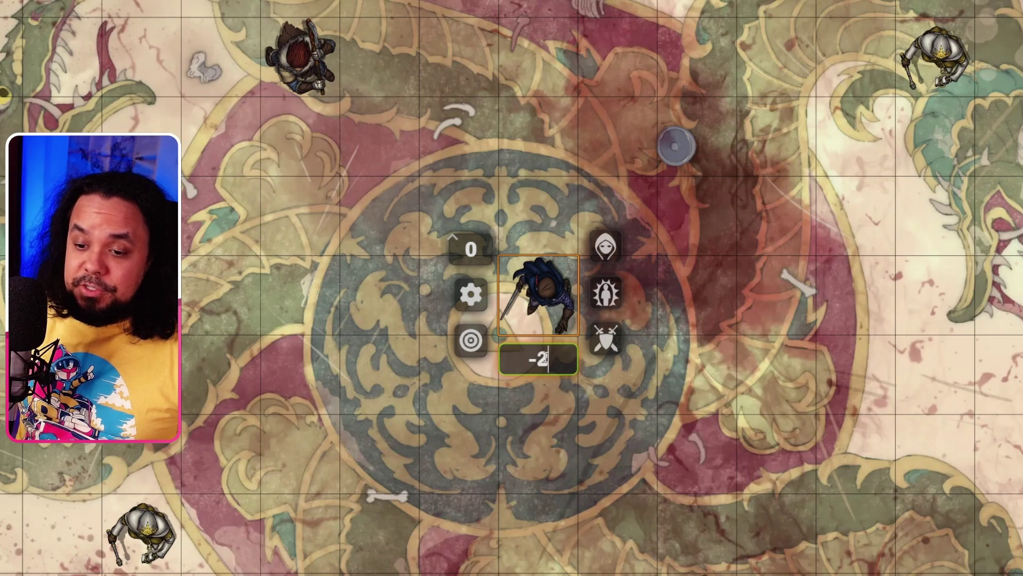
pyautogui.press('Return')
# Toggle the Rogue token's visibility state to hidden and back to visible, twice.
pyautogui.rightClick(535, 297)
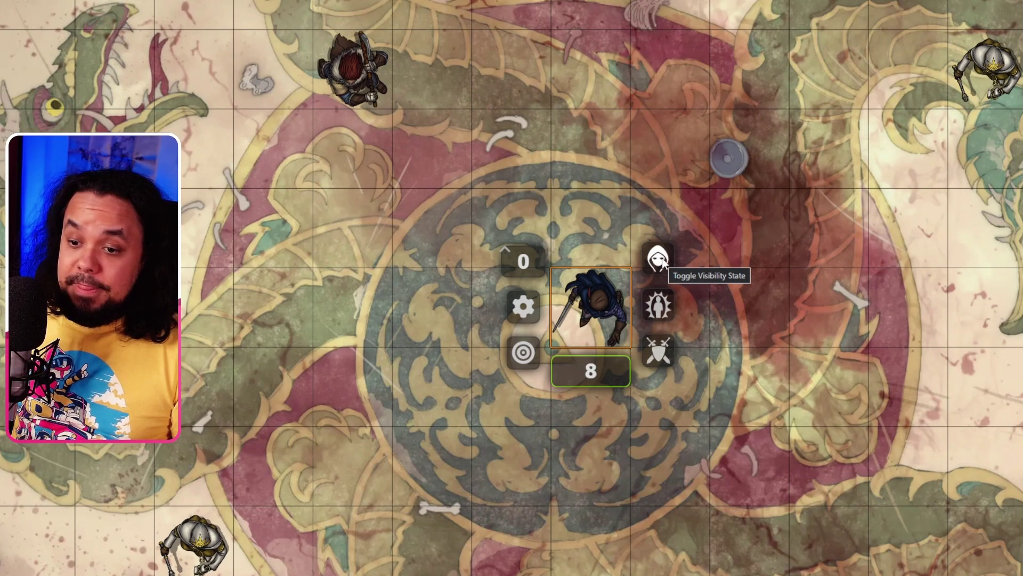
pyautogui.click(660, 259)
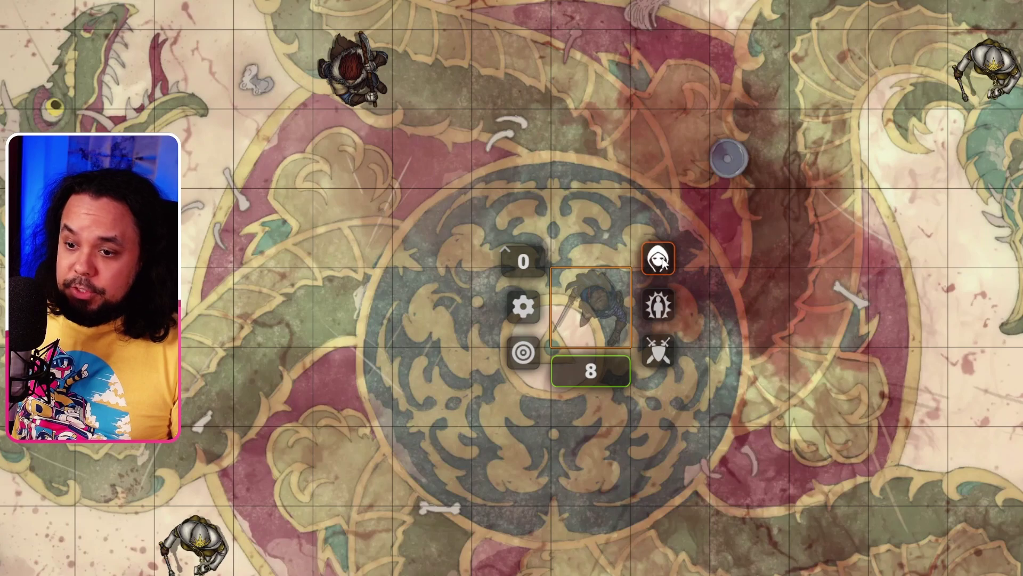
pyautogui.click(659, 259)
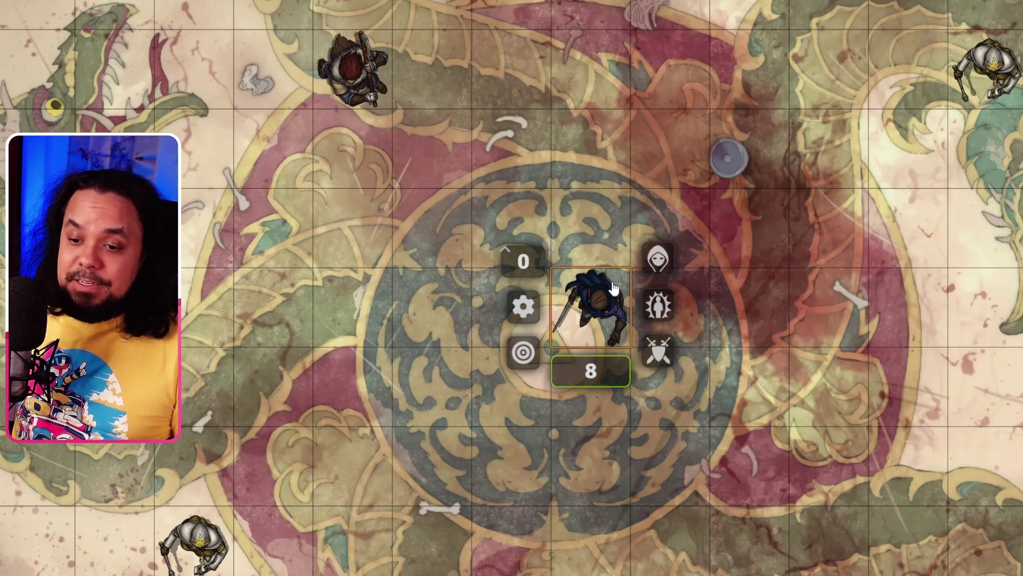
pyautogui.click(657, 260)
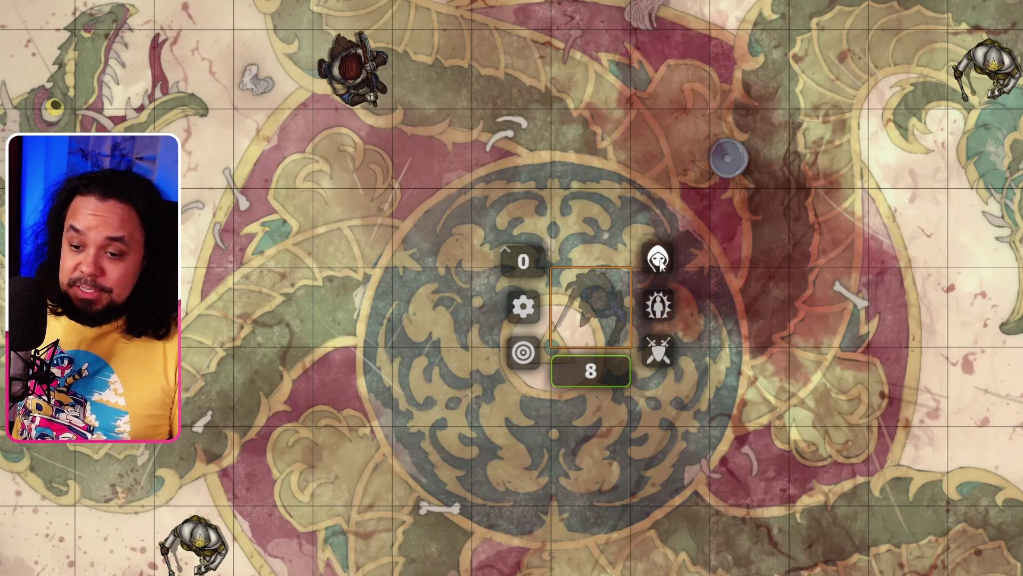
pyautogui.click(659, 261)
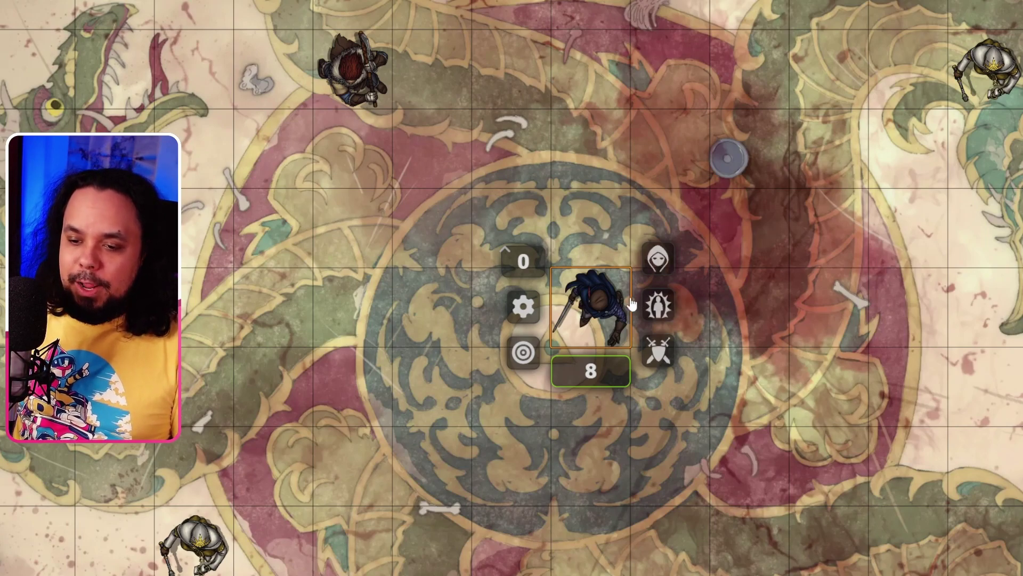
# Apply the skull-like status effect in the third row to the Rogue token and remove it again.
pyautogui.click(661, 309)
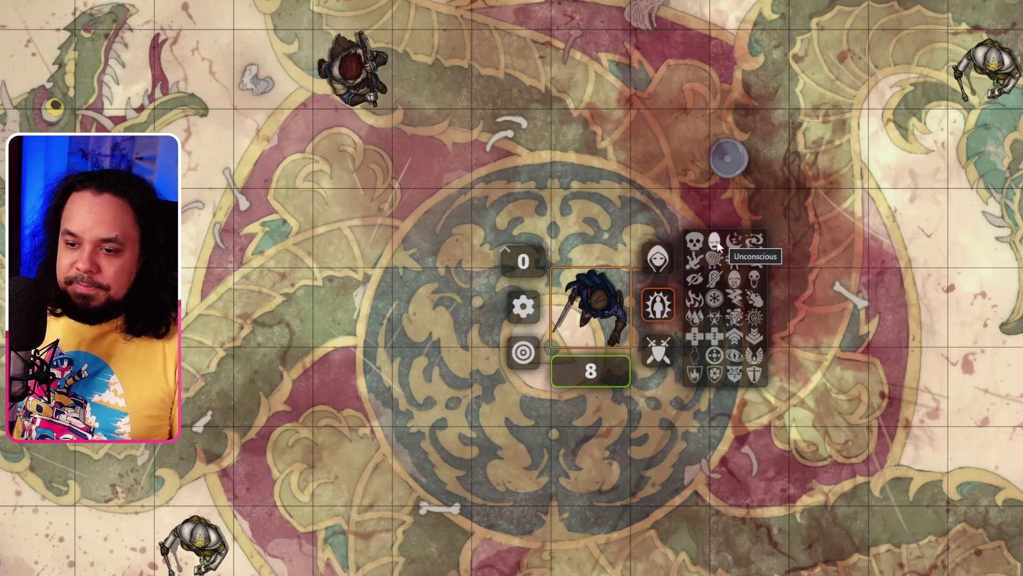
pyautogui.click(755, 284)
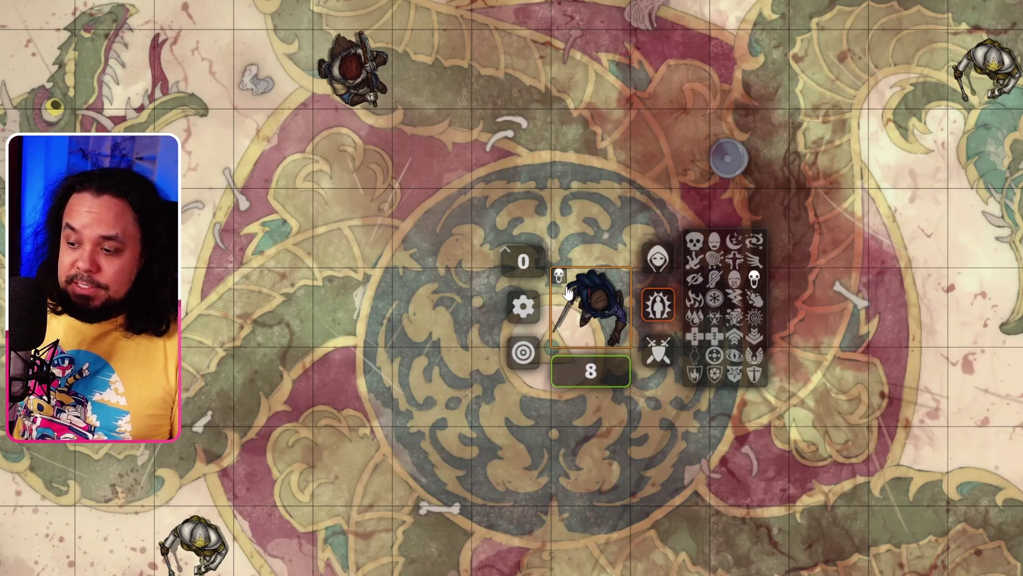
pyautogui.click(754, 278)
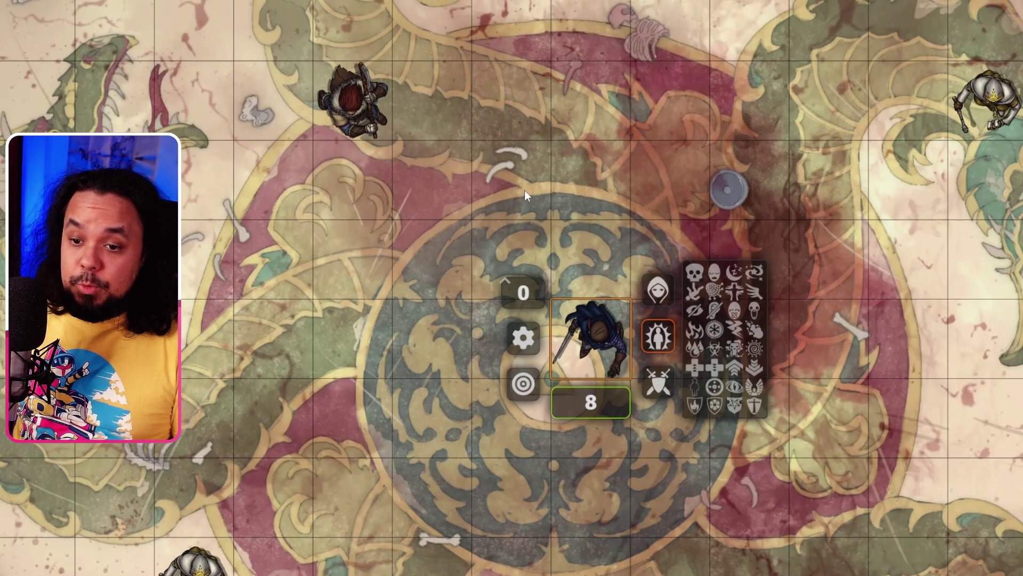
# Select the northern Barbarian, the Rogue and the northeastern Acolyte tokens together and add them to combat.
pyautogui.click(525, 159)
pyautogui.click(540, 199)
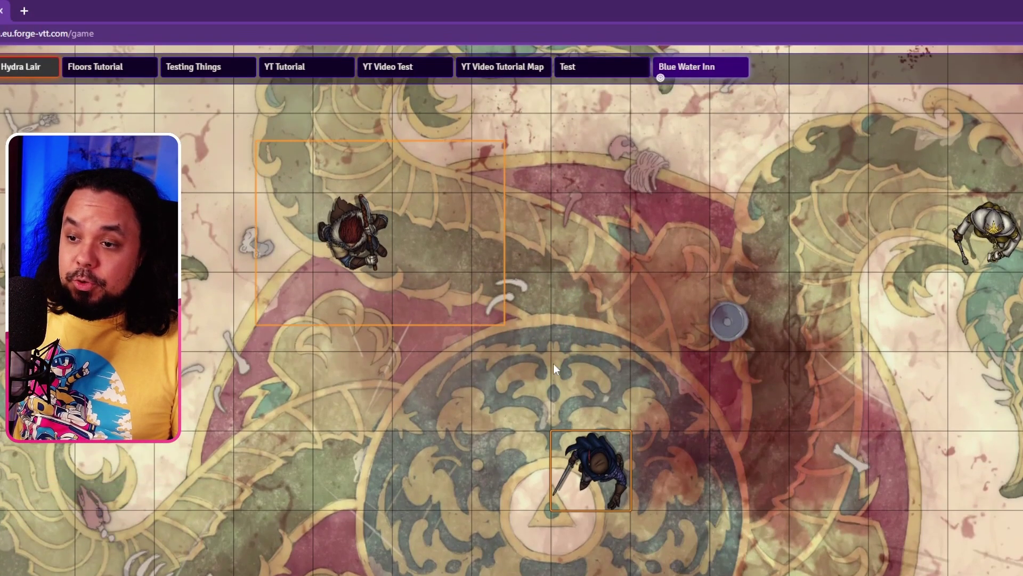
pyautogui.moveTo(553, 363); pyautogui.dragTo(824, 374)
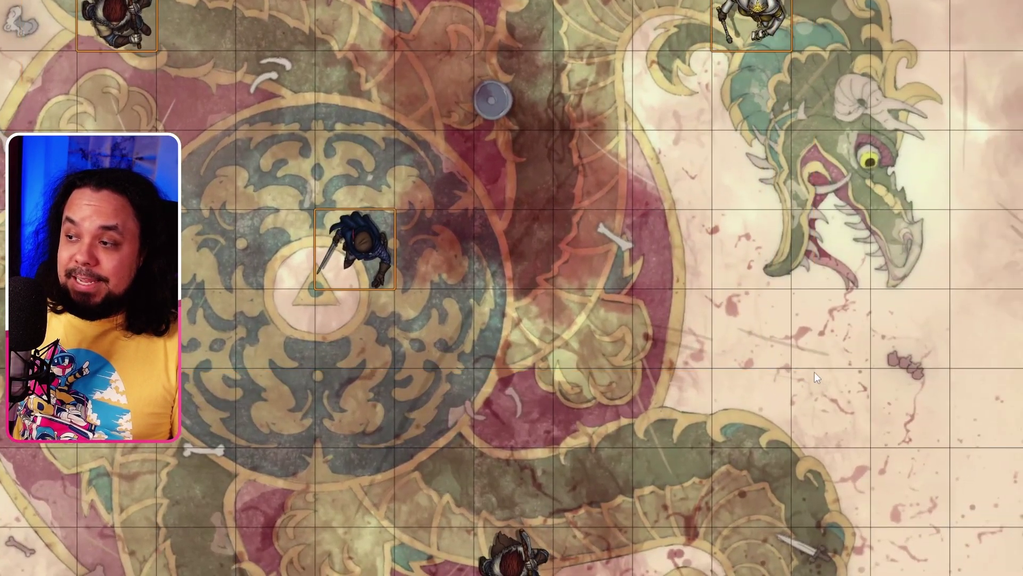
pyautogui.rightClick(352, 254)
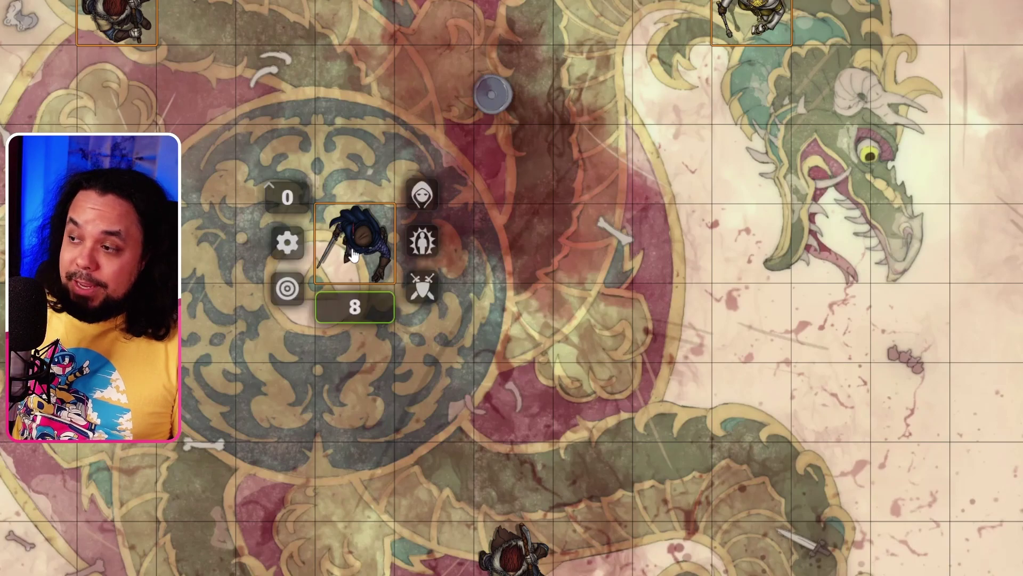
pyautogui.click(420, 295)
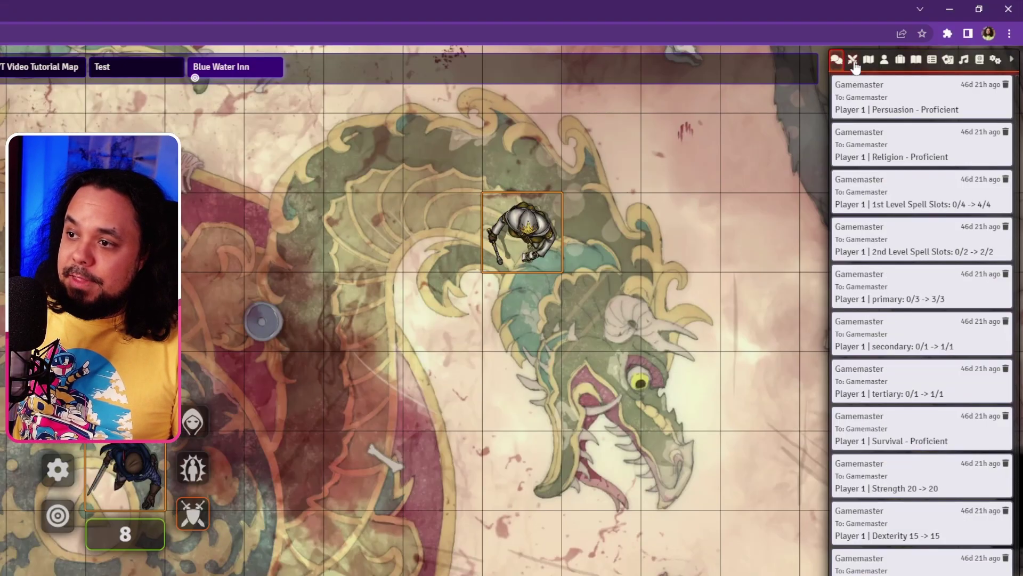
# Review the combatants in the combat tracker and take the tokens out of combat again.
pyautogui.click(853, 59)
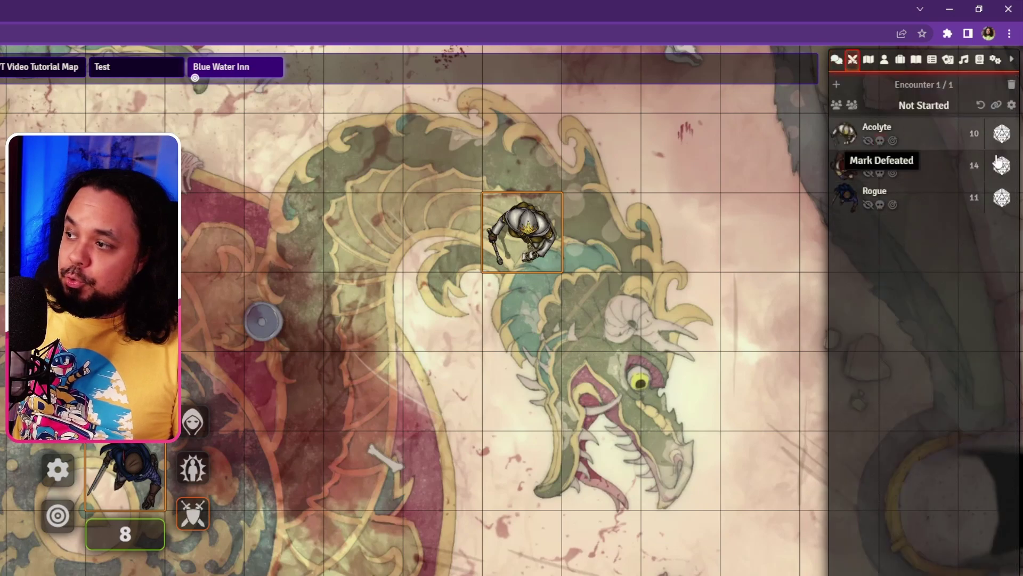
pyautogui.click(1011, 87)
pyautogui.click(170, 493)
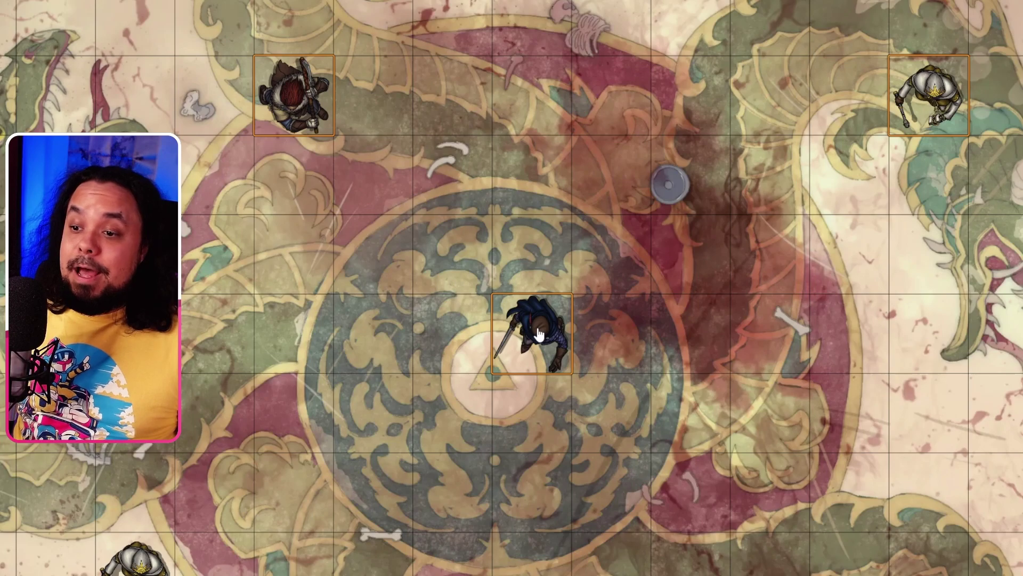
pyautogui.rightClick(539, 335)
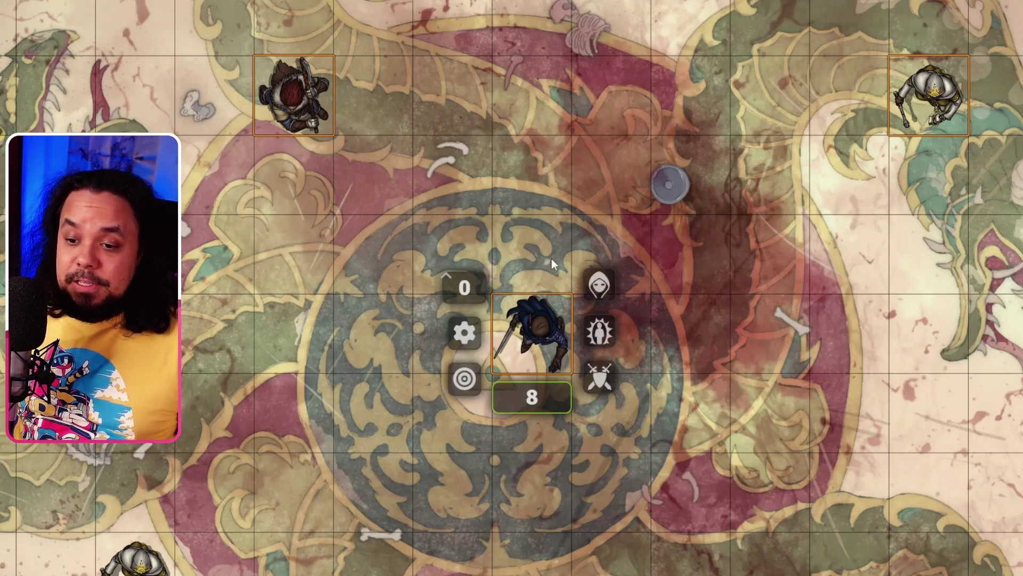
pyautogui.rightClick(539, 329)
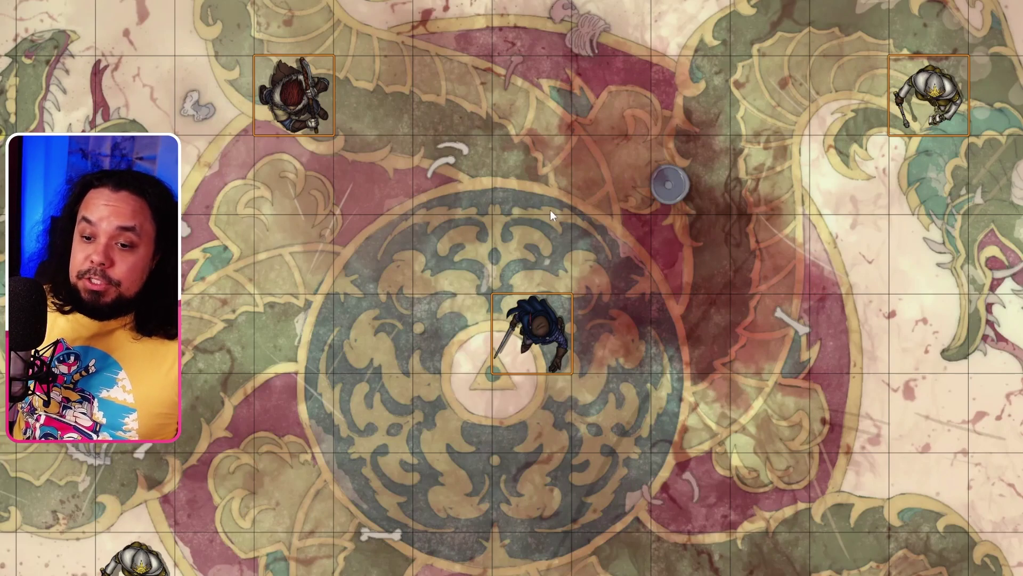
# Select only the Rogue token, start moving it in different directions and cancel each move before dropping it.
pyautogui.click(532, 336)
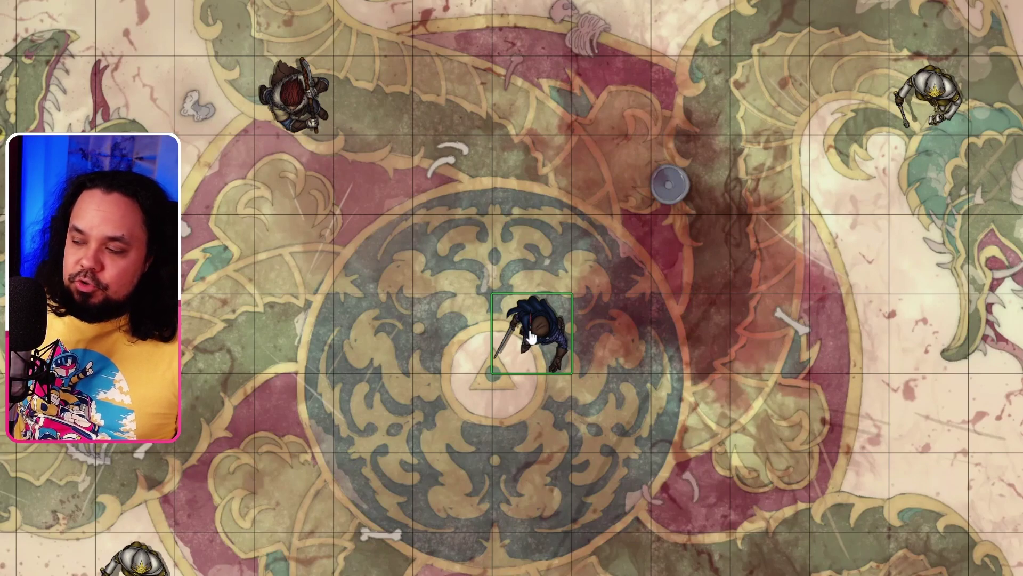
pyautogui.moveTo(532, 336); pyautogui.dragTo(924, 341)
pyautogui.moveTo(823, 339); pyautogui.dragTo(822, 333)
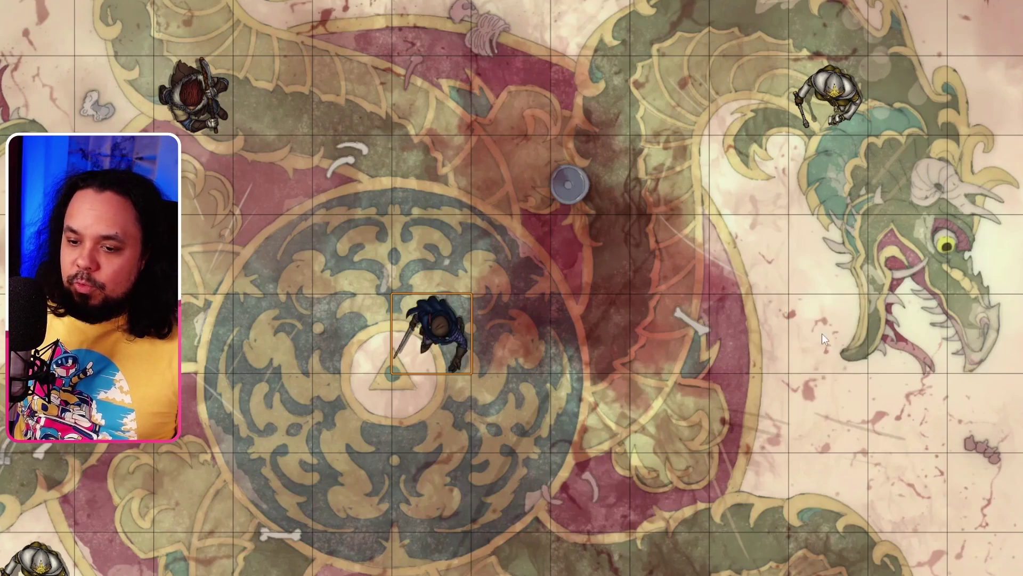
pyautogui.moveTo(226, 368); pyautogui.dragTo(431, 363)
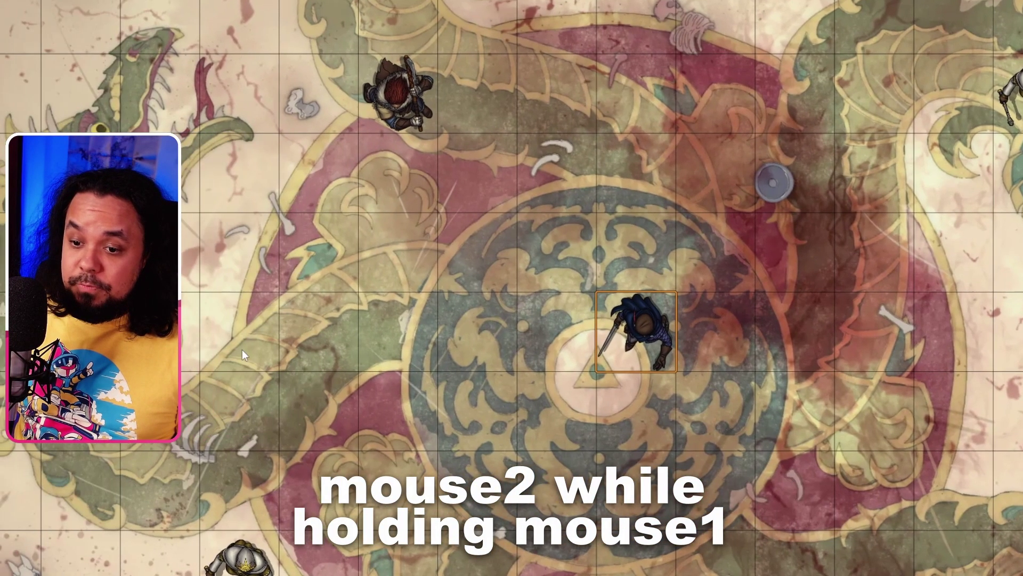
pyautogui.moveTo(655, 333); pyautogui.dragTo(785, 94)
pyautogui.moveTo(785, 199); pyautogui.dragTo(782, 223)
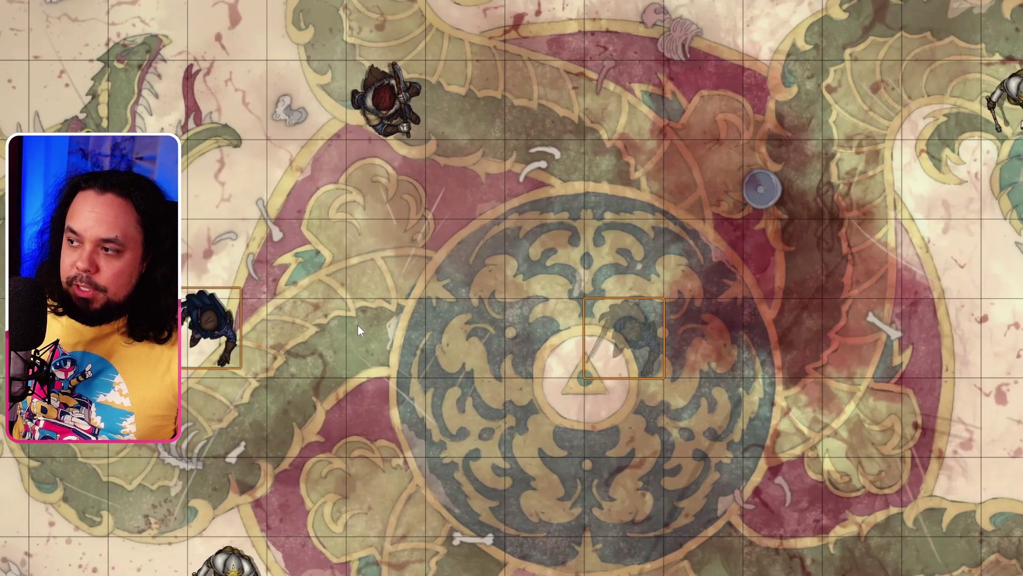
# Step the Rogue token one square at a time around the central emblem and return it to its starting square.
pyautogui.press('Right')
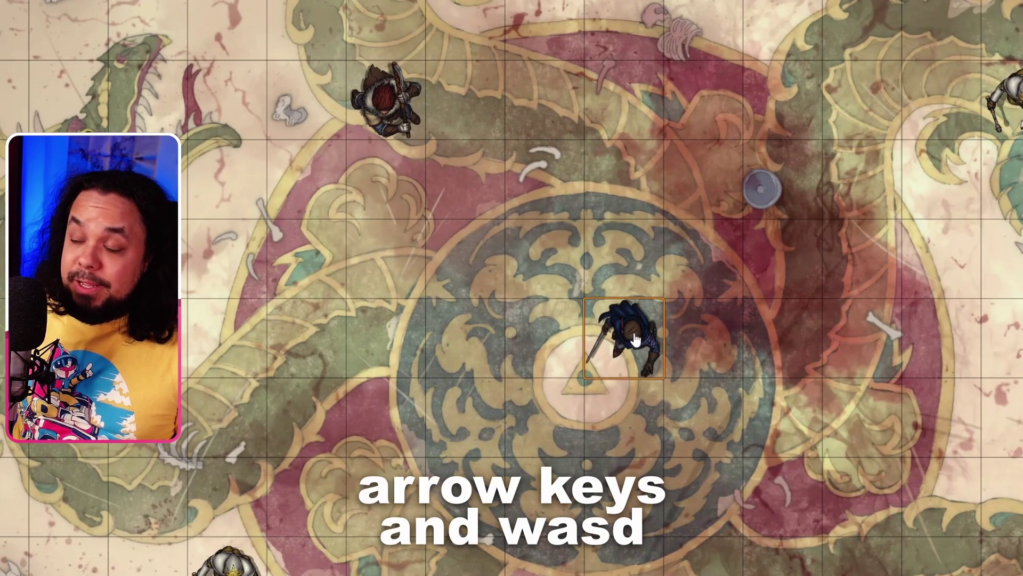
pyautogui.press('Up')
pyautogui.press('Down')
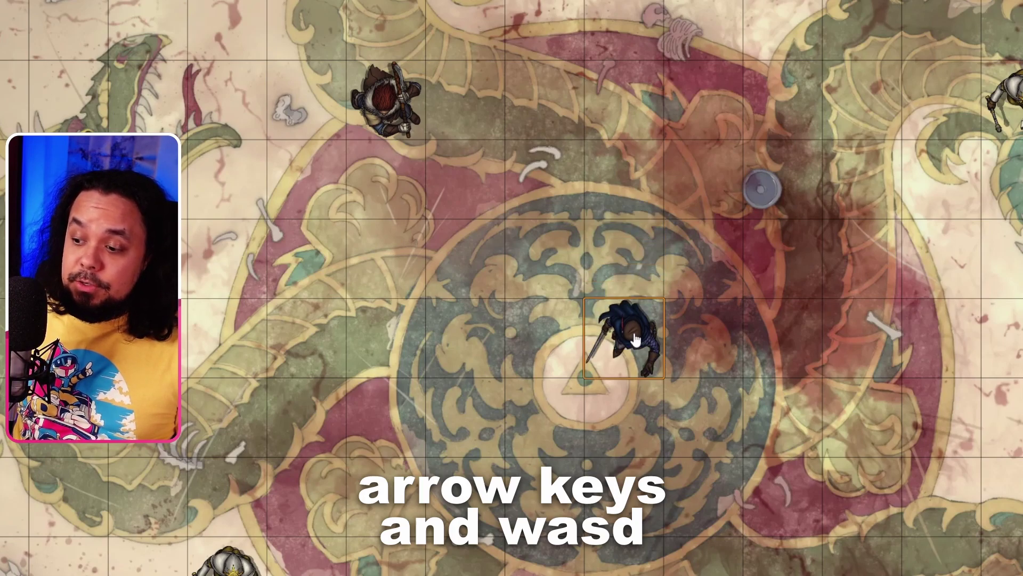
pyautogui.press('Up')
pyautogui.press('Left')
pyautogui.press('Down')
pyautogui.press('Right')
pyautogui.press('Up')
pyautogui.press('Down')
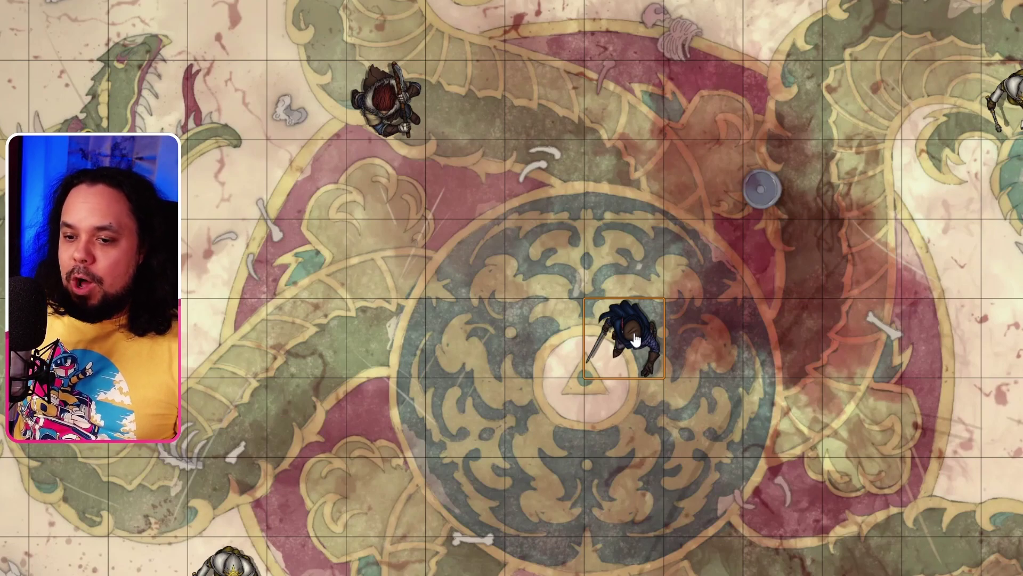
pyautogui.press('Right')
pyautogui.press('Up')
pyautogui.press('Left')
pyautogui.press('Down')
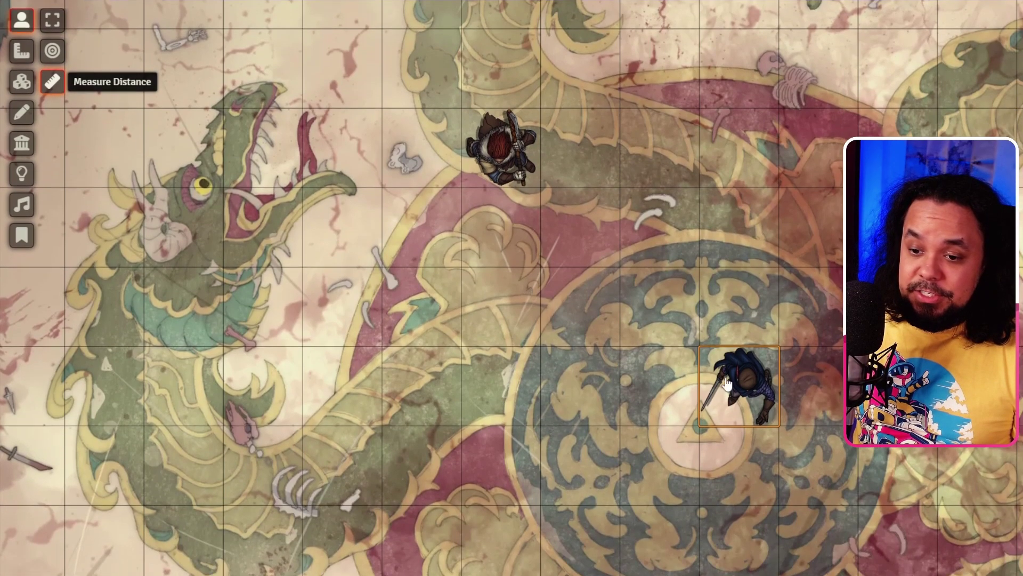
# Measure distances in several directions from the Rogue token with the Measure Distance tool.
pyautogui.moveTo(740, 470); pyautogui.dragTo(909, 275)
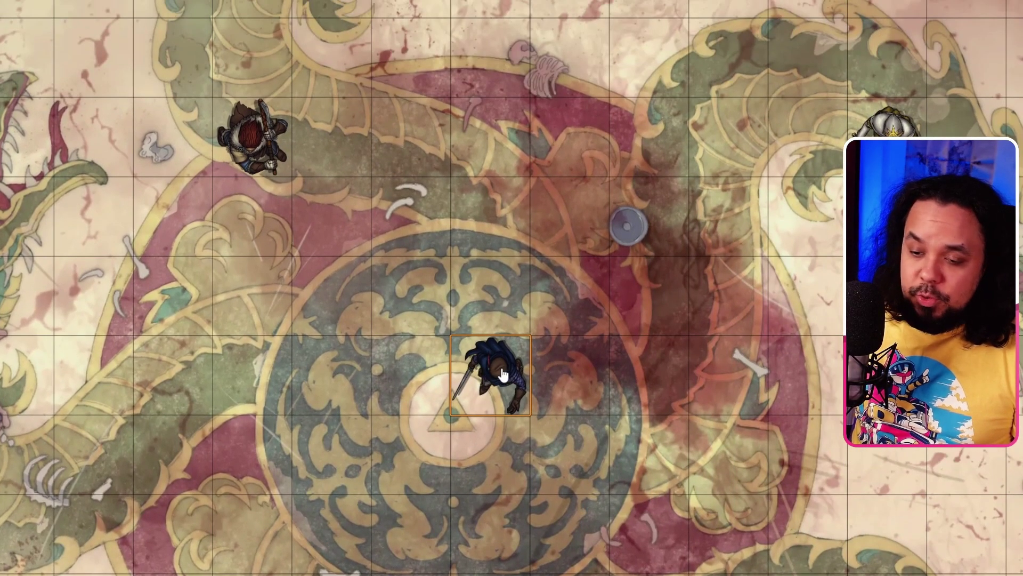
pyautogui.moveTo(503, 375); pyautogui.dragTo(511, 111)
pyautogui.moveTo(512, 155); pyautogui.dragTo(442, 348)
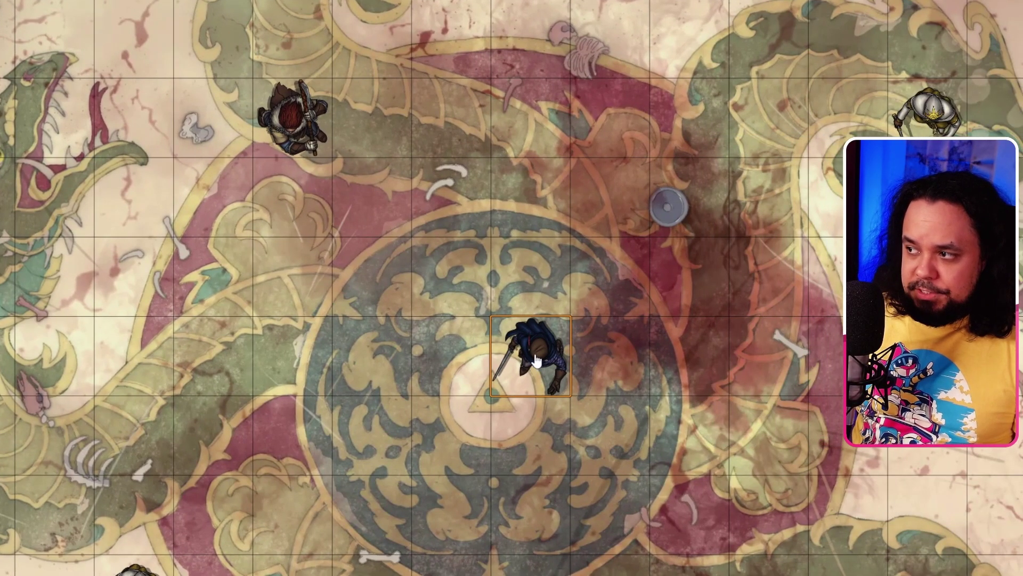
# Measure a waypoint path from the Rogue token 15 ft east, 20 ft north, 20 ft west and 5 ft south, and move the token along it.
pyautogui.moveTo(527, 365); pyautogui.dragTo(763, 325)
pyautogui.keyDown('ctrl'); pyautogui.click(762, 325); pyautogui.keyUp('ctrl')
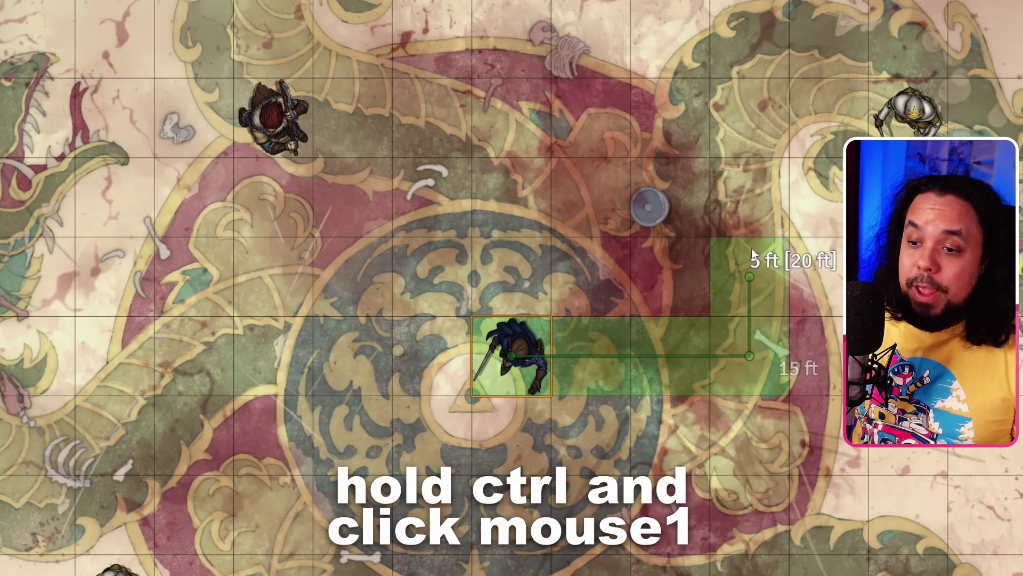
pyautogui.moveTo(752, 248); pyautogui.dragTo(716, 169)
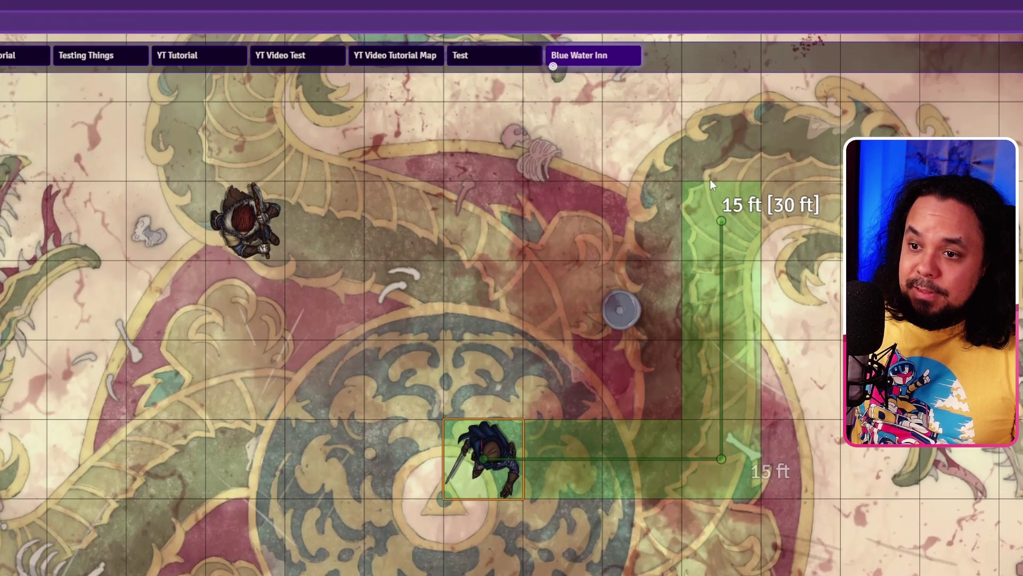
pyautogui.keyDown('ctrl'); pyautogui.click(713, 159); pyautogui.keyUp('ctrl')
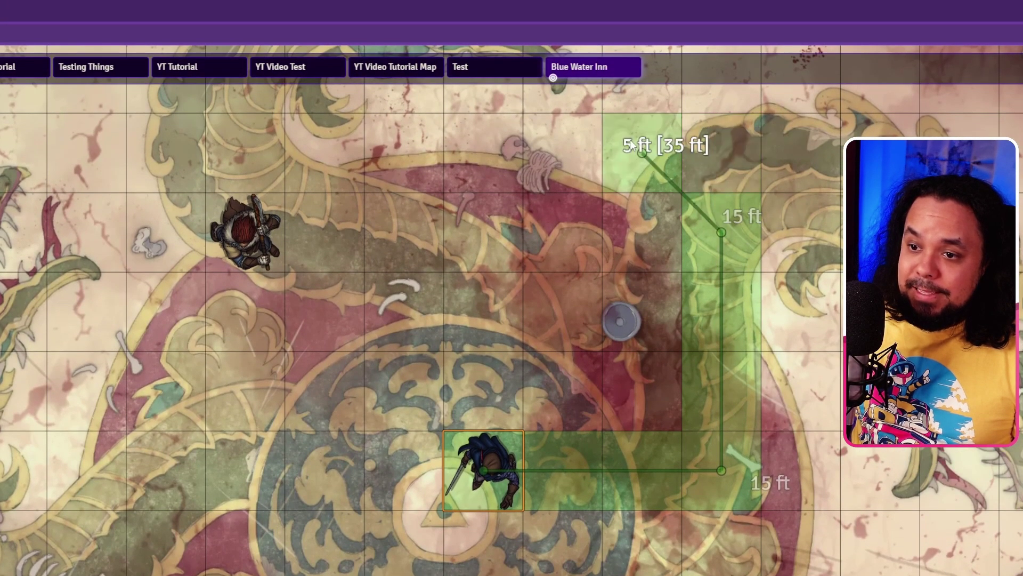
pyautogui.keyDown('ctrl'); pyautogui.click(717, 151); pyautogui.keyUp('ctrl')
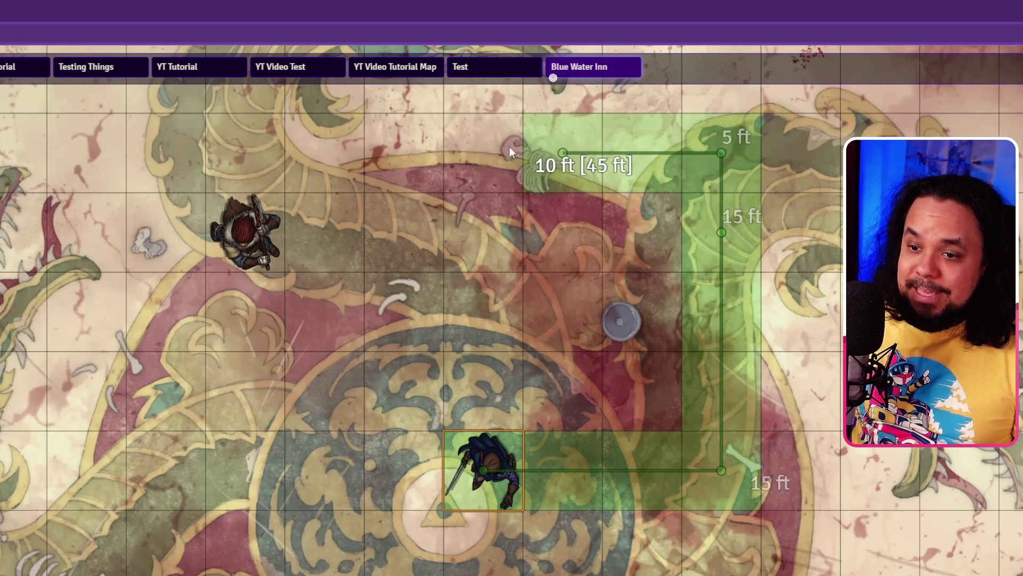
pyautogui.keyDown('ctrl'); pyautogui.click(437, 147); pyautogui.keyUp('ctrl')
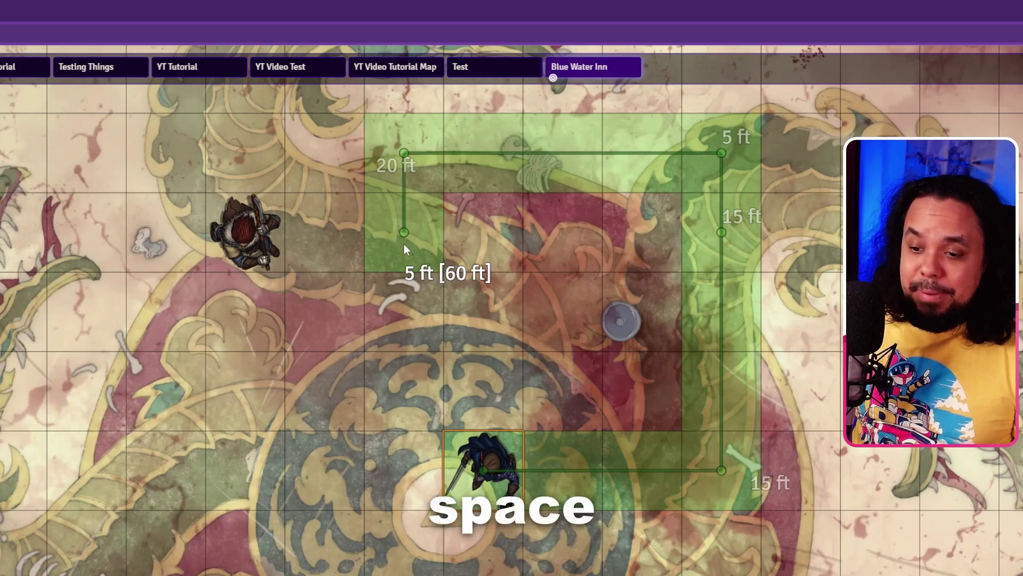
pyautogui.press('space')
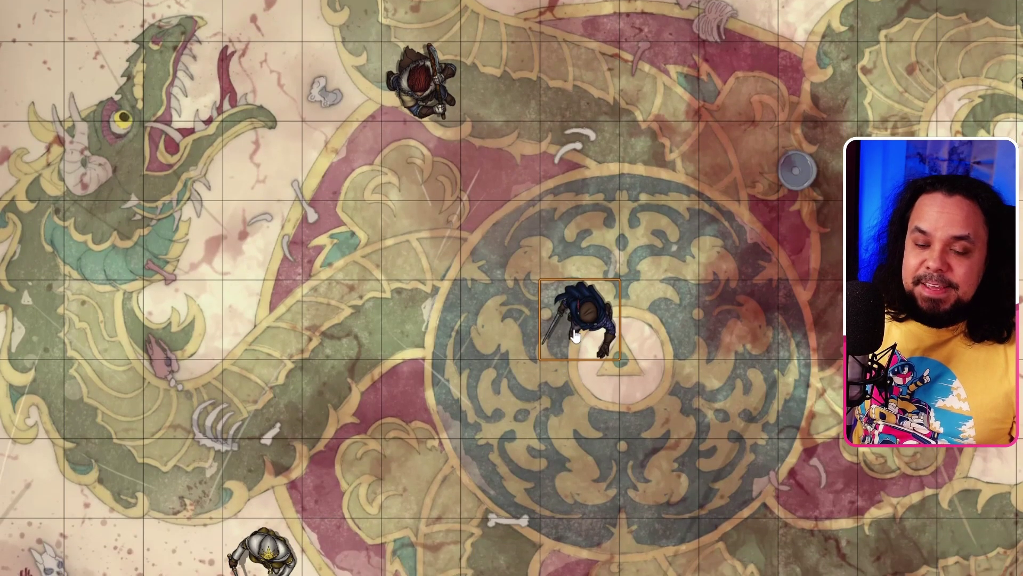
# Move the Rogue token to the square directly south of the northern Barbarian.
pyautogui.moveTo(580, 337); pyautogui.dragTo(456, 246)
pyautogui.moveTo(582, 181); pyautogui.dragTo(588, 197)
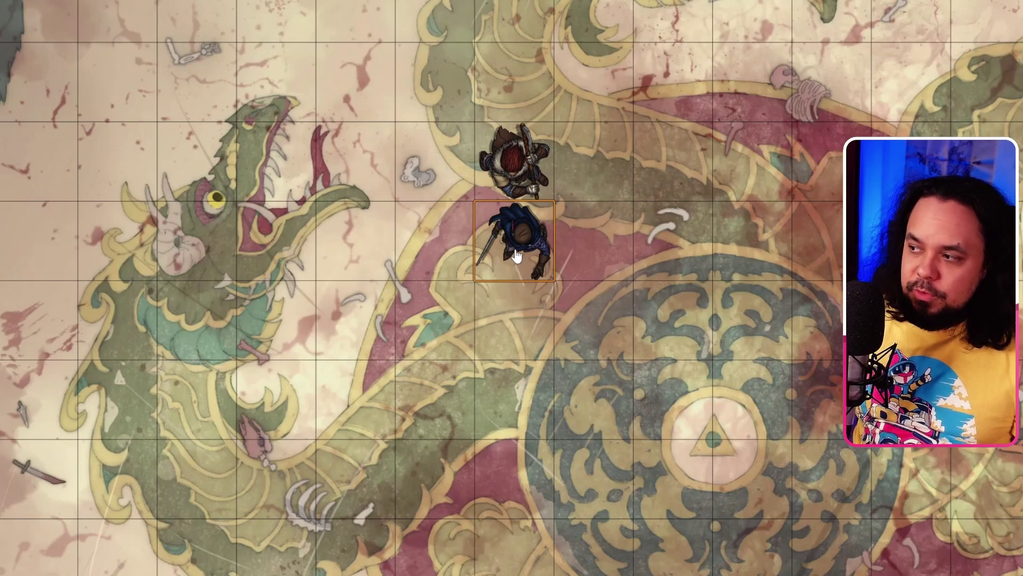
# Rotate the Rogue token in place, using both fine and coarse rotation increments, until its sword points at the Barbarian directly north of it.
pyautogui.scroll(3, 516, 256)
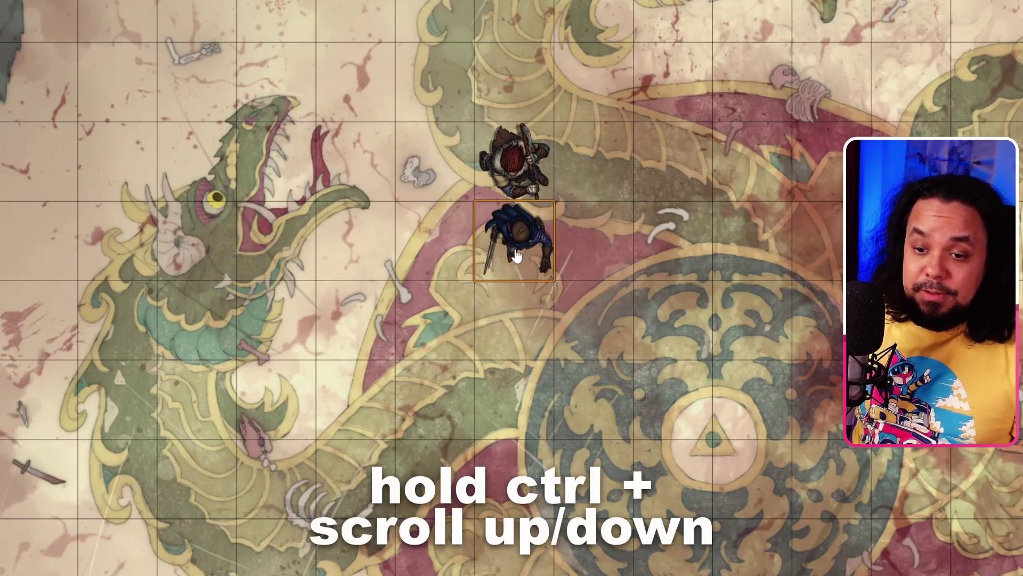
pyautogui.scroll(6, 516, 256)
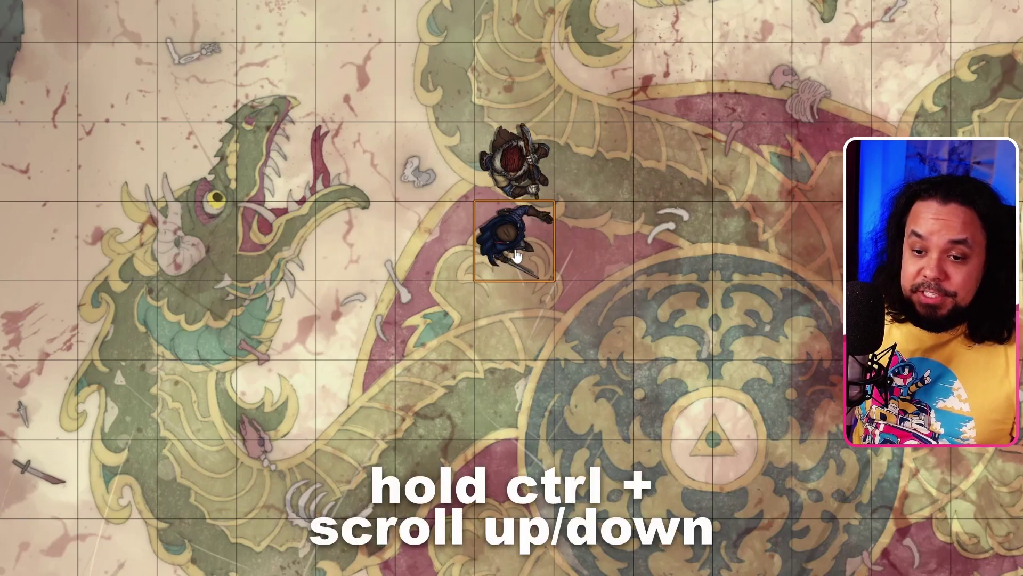
pyautogui.scroll(5, 516, 258)
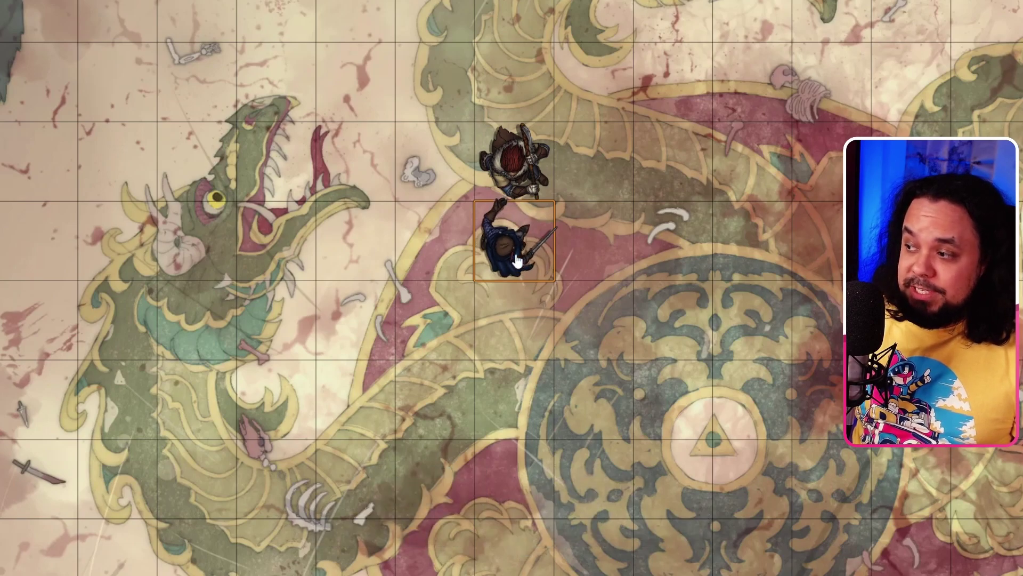
pyautogui.scroll(1, 516, 259)
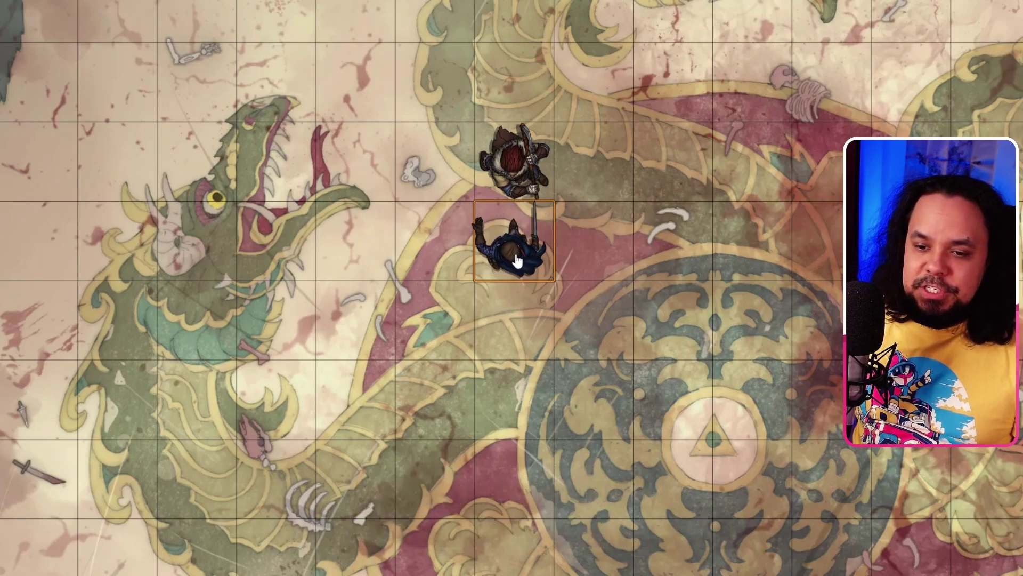
pyautogui.scroll(2, 516, 258)
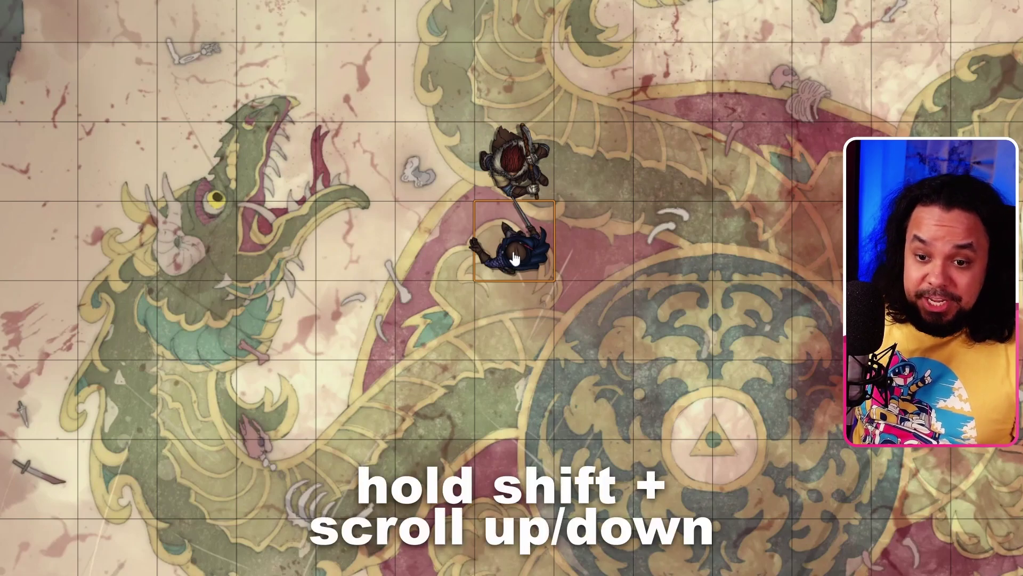
pyautogui.scroll(3, 515, 259)
pyautogui.scroll(-4, 515, 258)
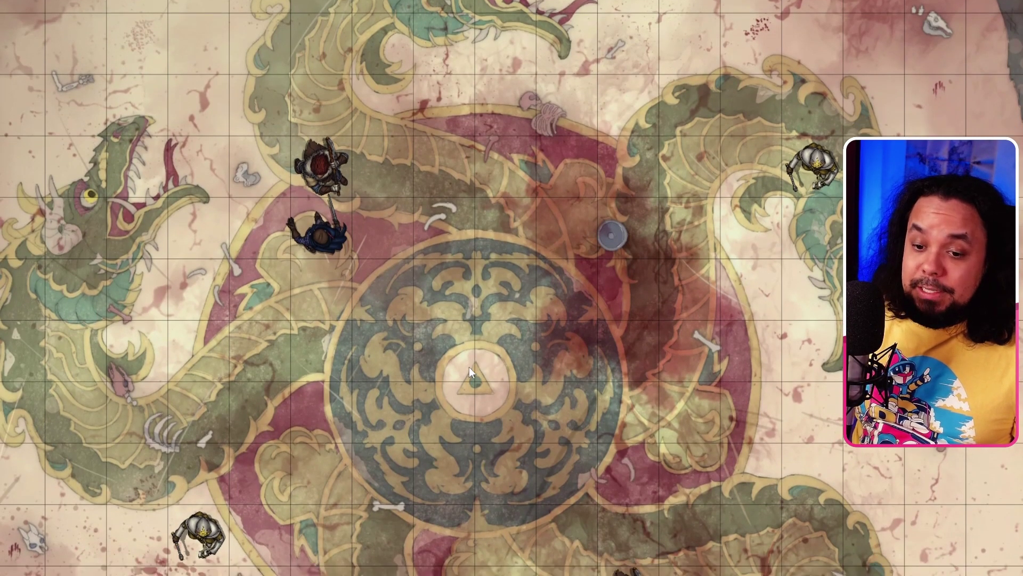
# Ping the central emblem, and send an alert ping and a view-pulling ping to the spot just east of the Barbarian token.
pyautogui.click(469, 366)
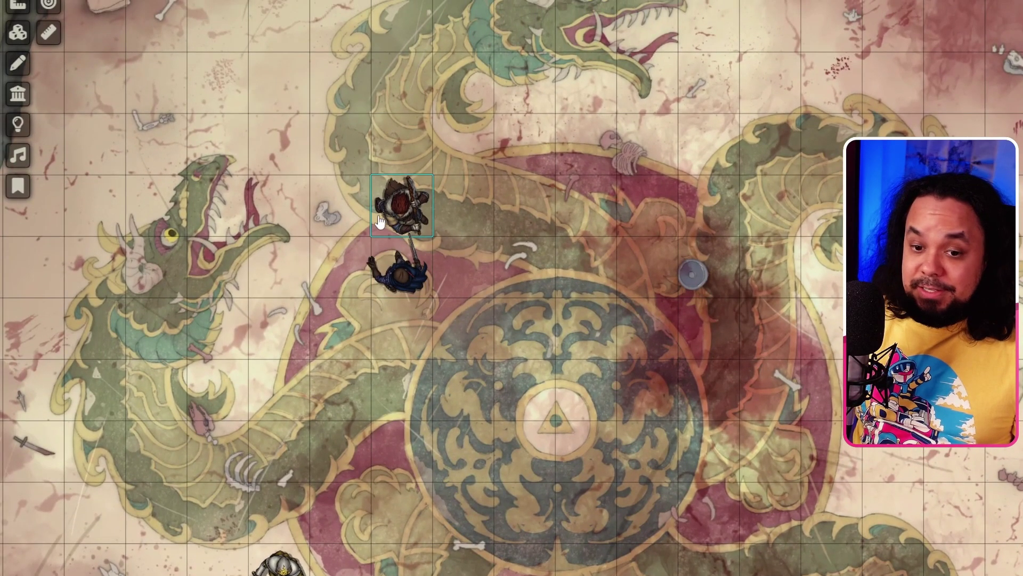
pyautogui.press('alt')
pyautogui.keyDown('alt'); pyautogui.click(449, 232); pyautogui.keyUp('alt')
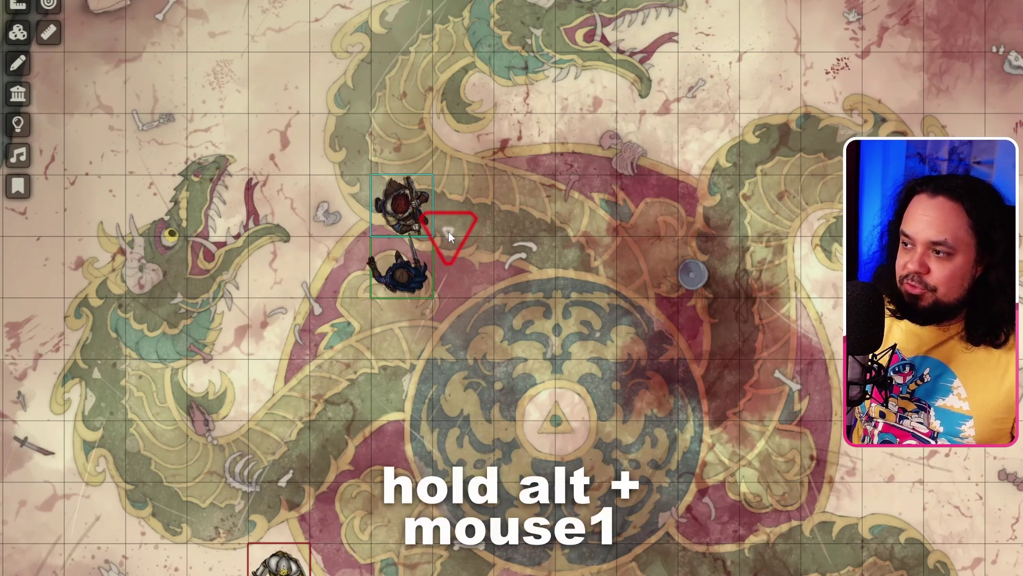
pyautogui.keyDown('alt'); pyautogui.click(449, 231); pyautogui.keyUp('alt')
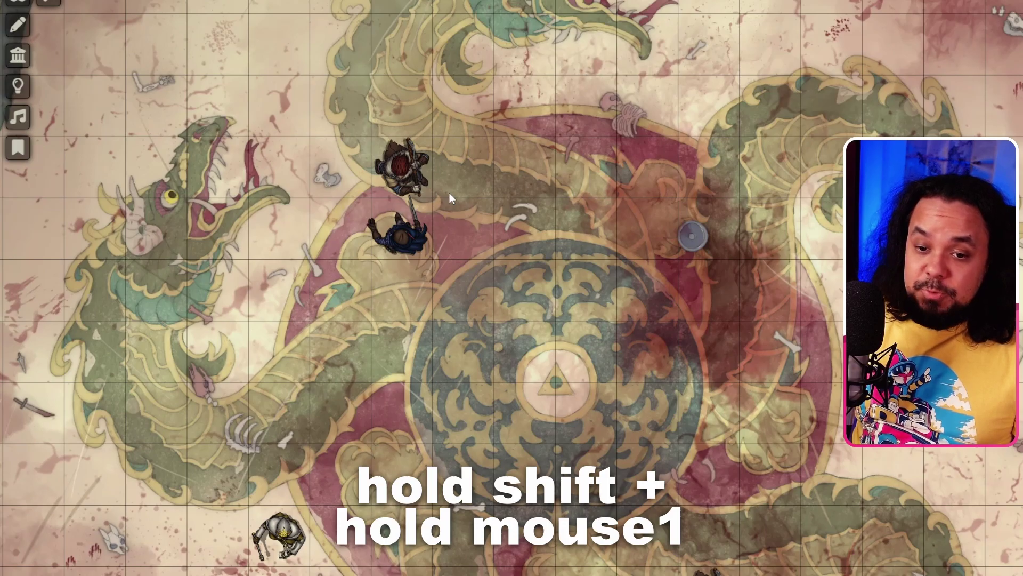
pyautogui.keyDown('shift'); pyautogui.click(449, 197); pyautogui.keyUp('shift')
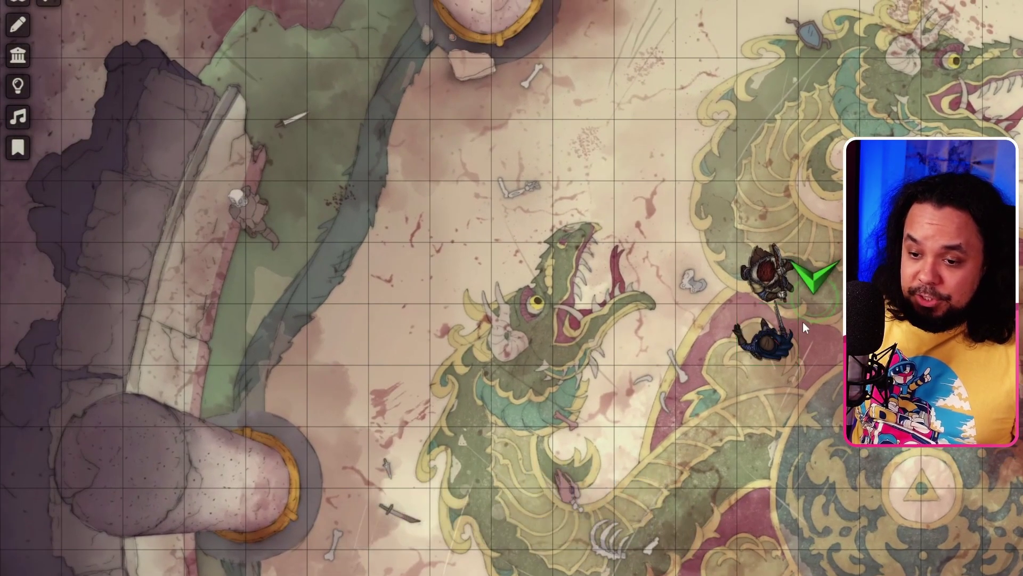